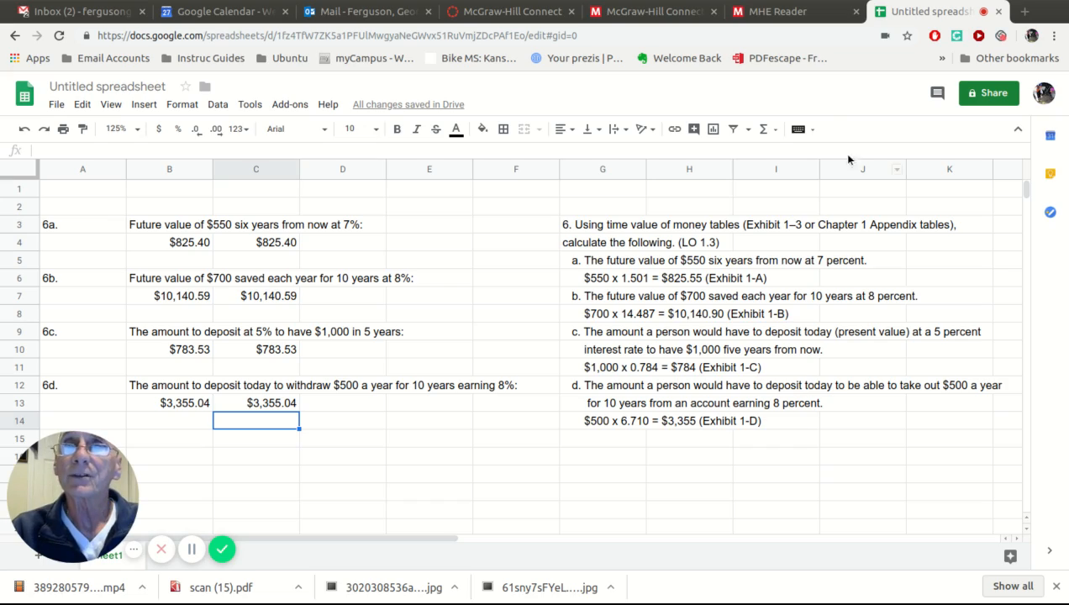
In the MHE Reader e-book, look up the 7% factor for period 6 in Exhibit 1-A, and return to the spreadsheet
left_click(794, 12)
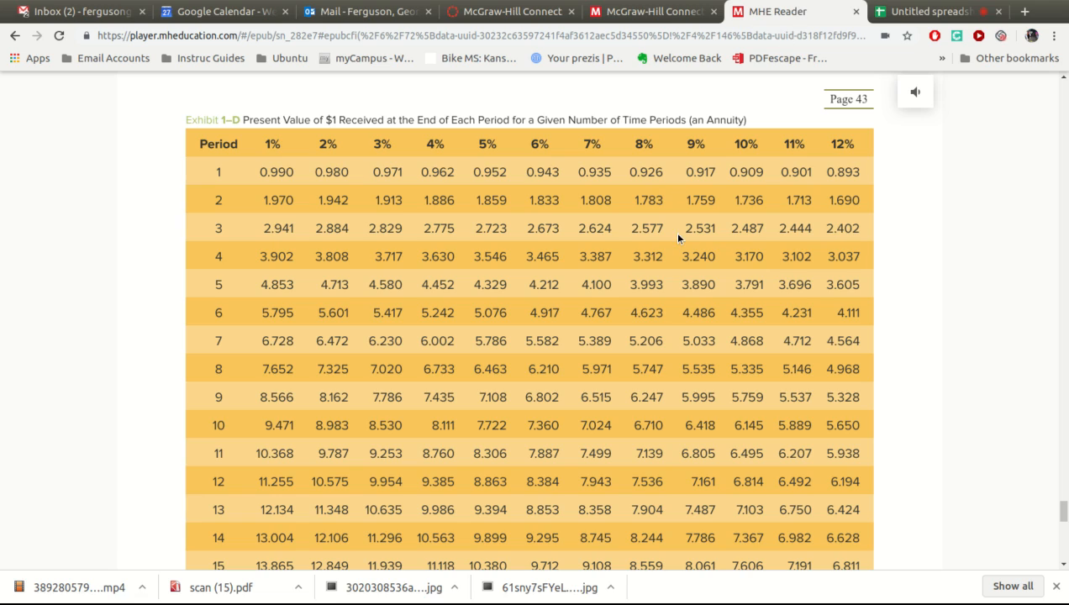
scroll(678, 239, "up", 1)
scroll(673, 231, "up", 20)
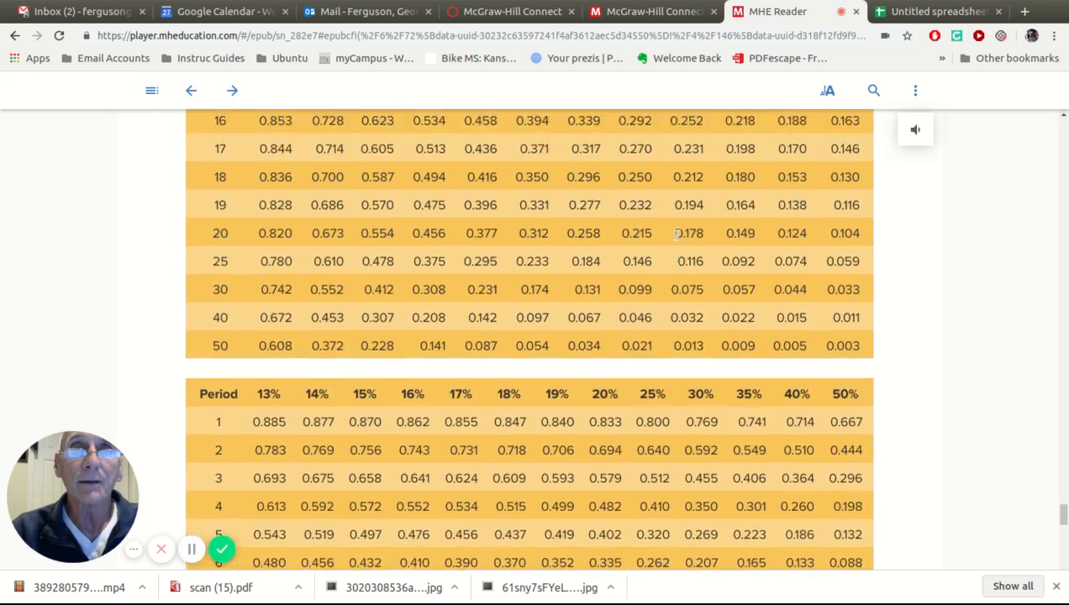
scroll(677, 233, "up", 20)
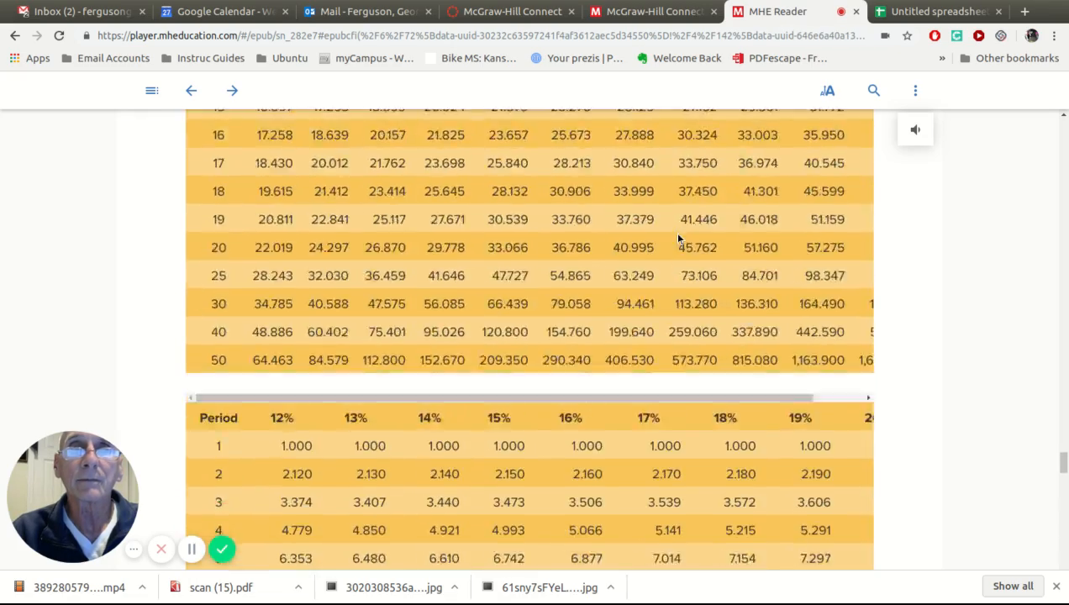
scroll(678, 238, "up", 8)
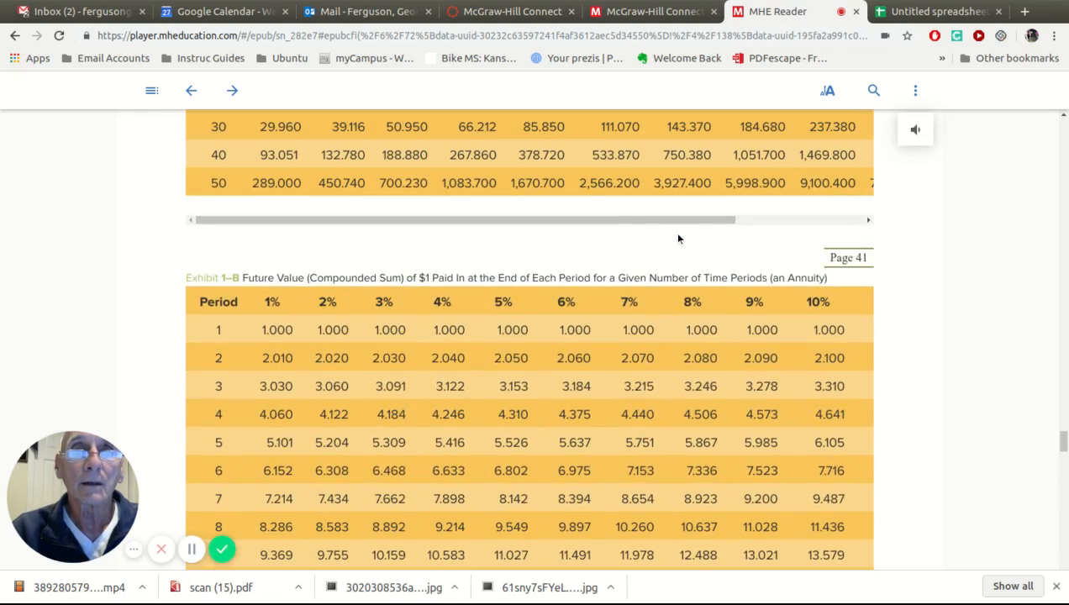
scroll(679, 238, "up", 10)
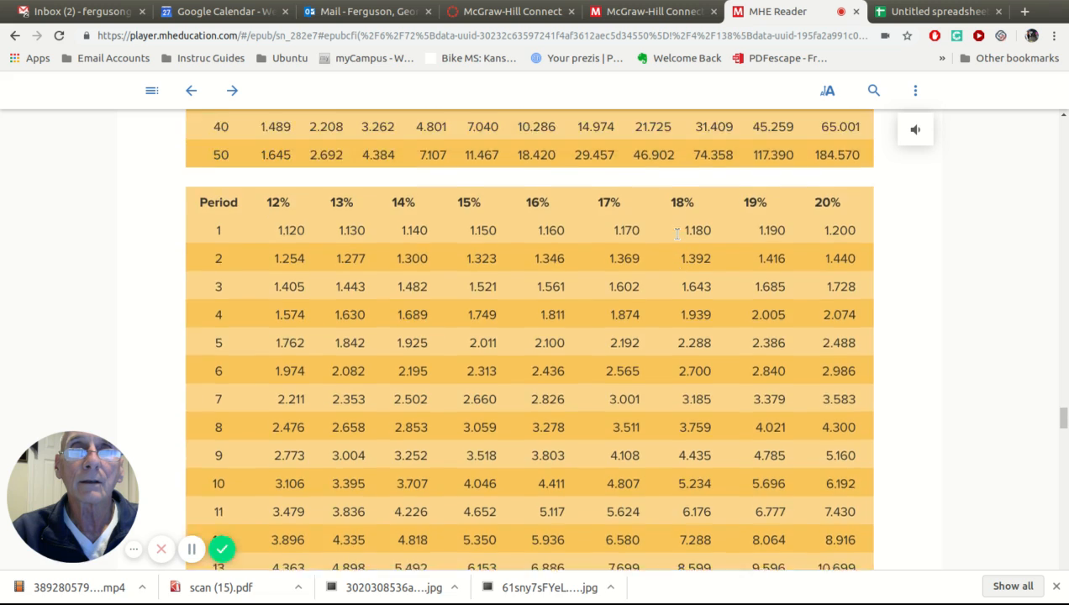
scroll(678, 237, "up", 8)
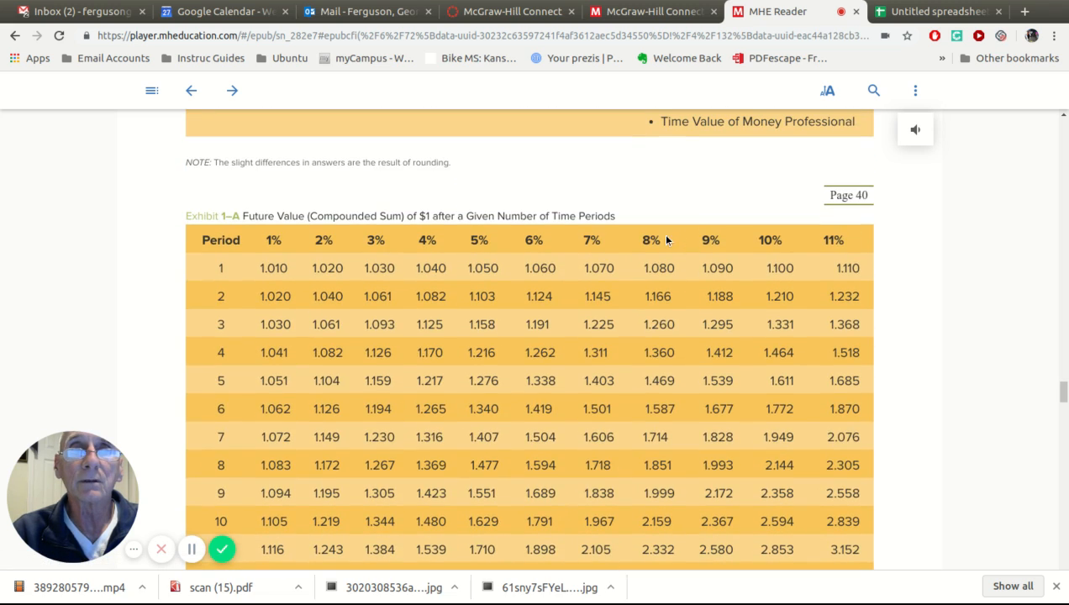
scroll(653, 235, "down", 1)
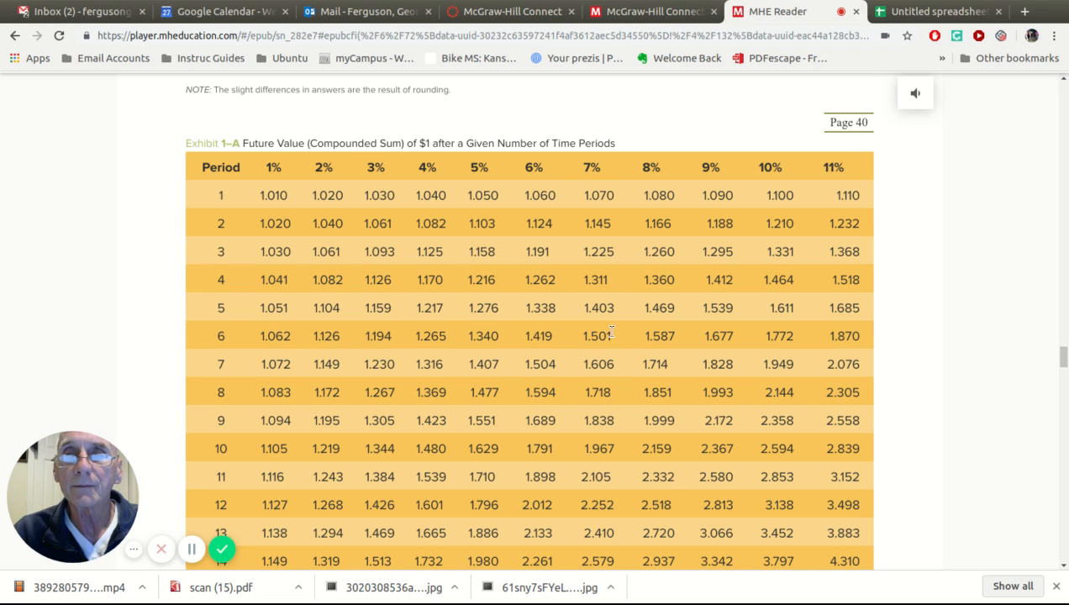
left_click(928, 16)
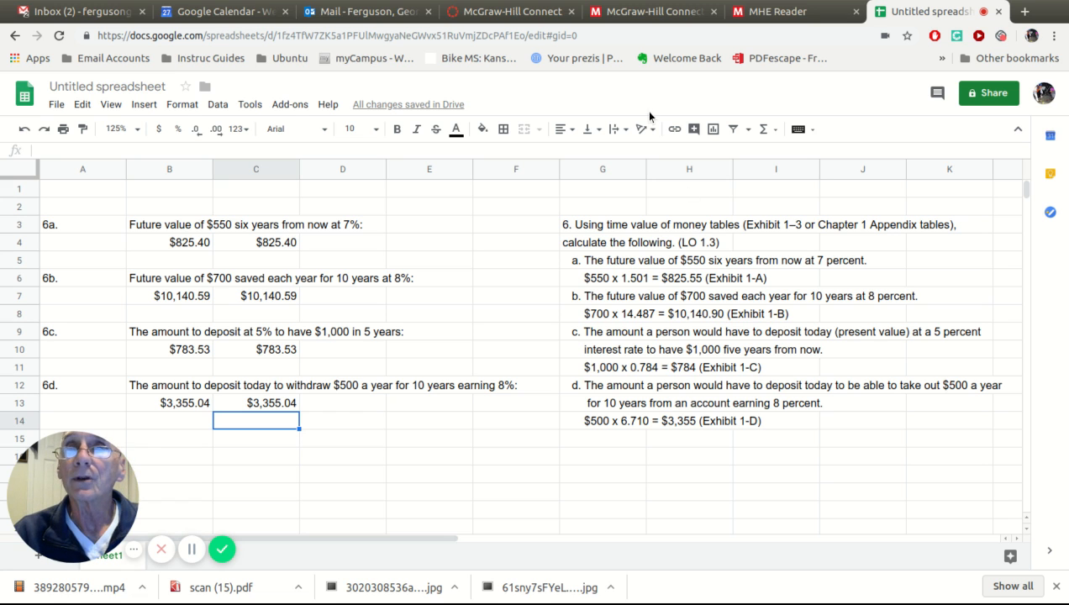
Look up the 8% annuity factor for period 10 in Exhibit 1-B of the MHE Reader e-book, and return to the spreadsheet
left_click(778, 11)
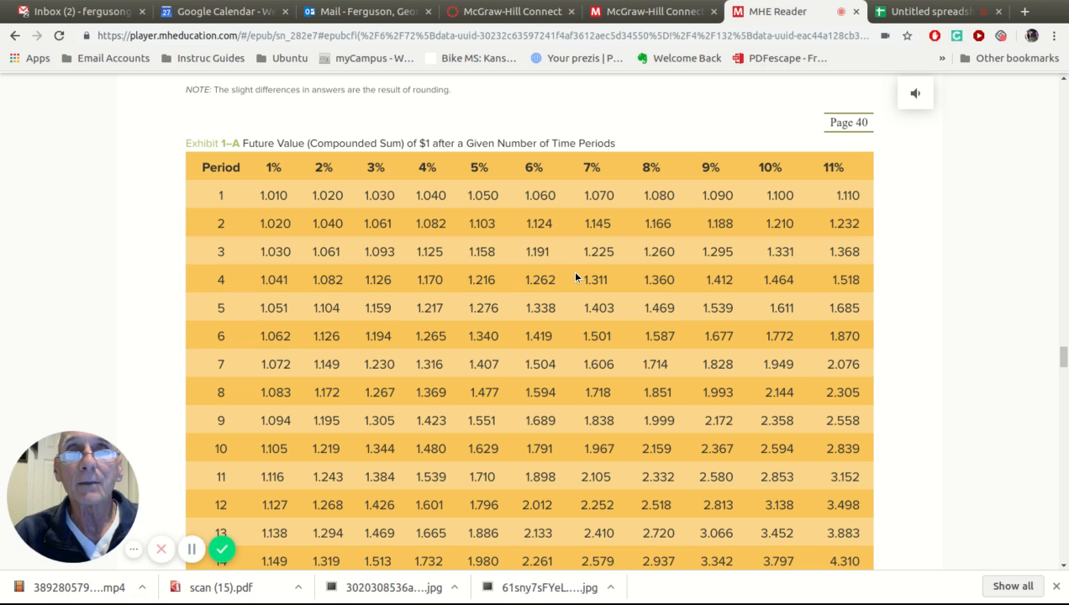
scroll(576, 277, "down", 5)
scroll(575, 277, "down", 12)
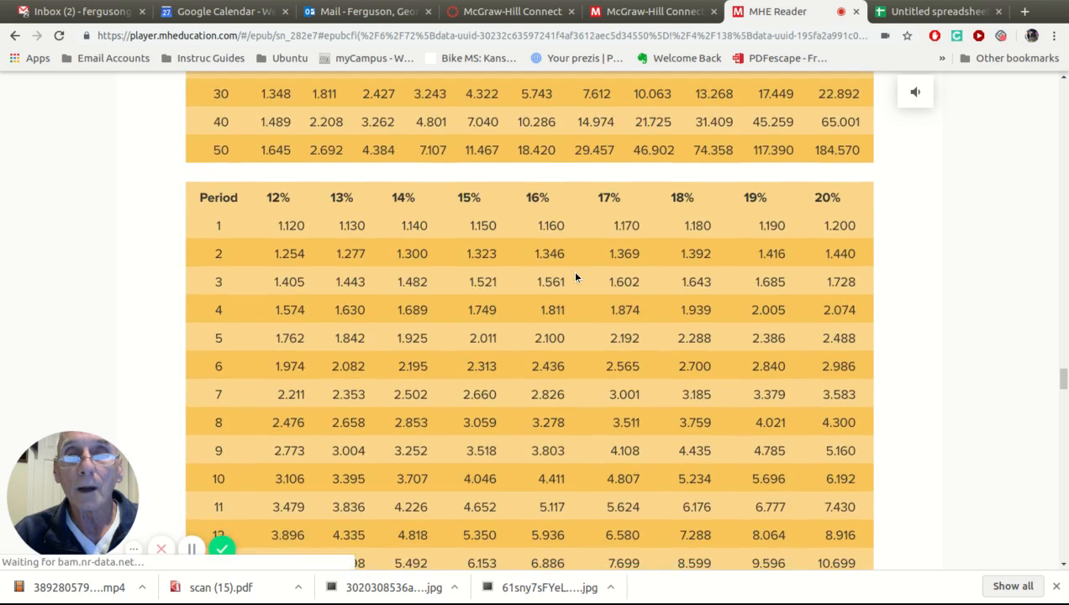
scroll(575, 277, "down", 1)
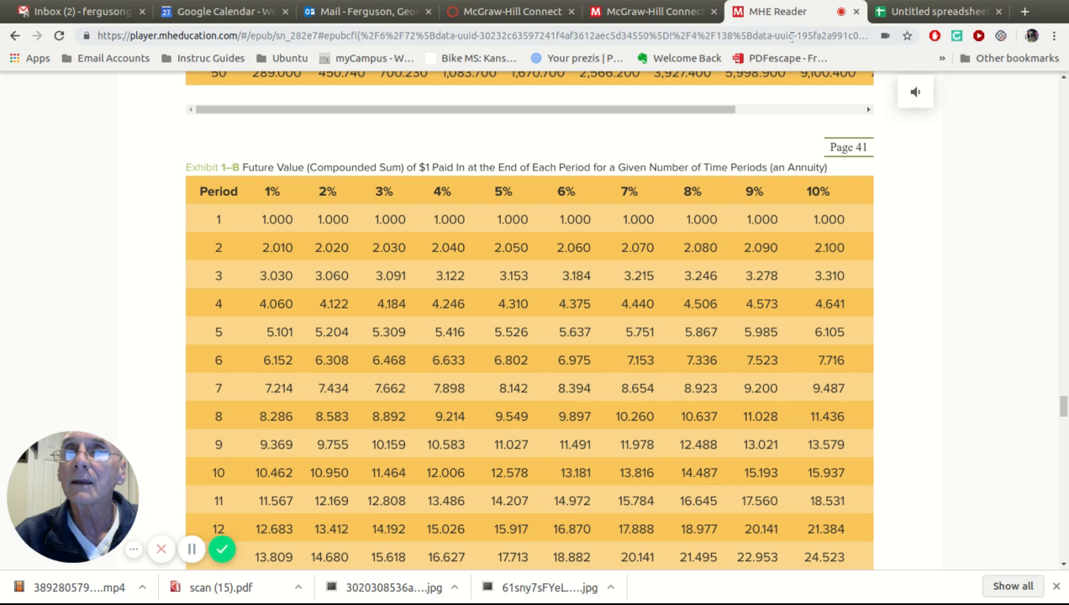
left_click(916, 12)
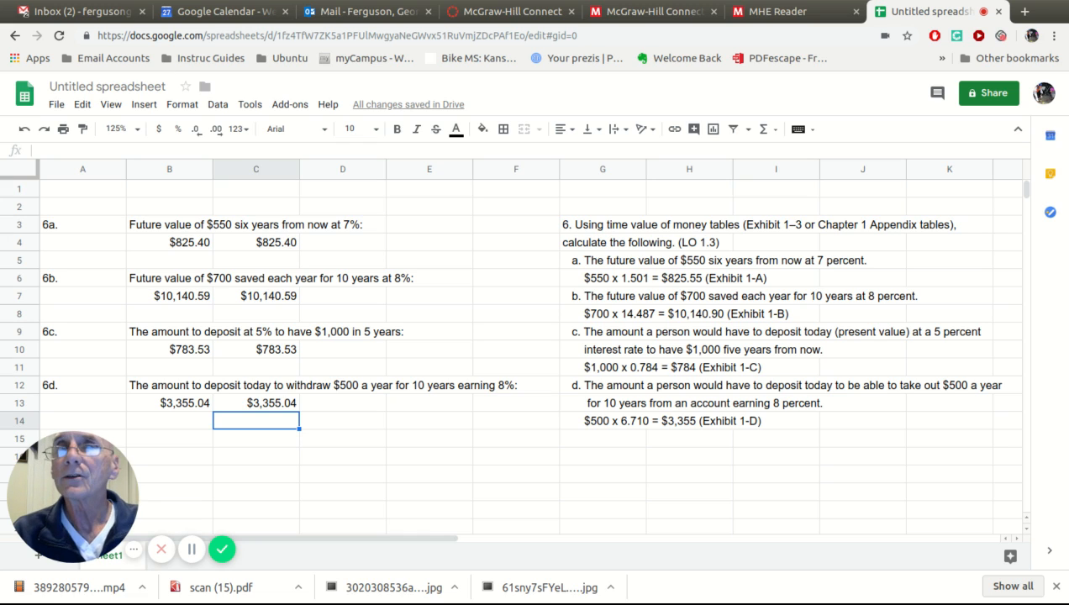
Look up the 5% present value factor for period 5 in Exhibit 1-C of the MHE Reader e-book, and return to the spreadsheet
left_click(777, 11)
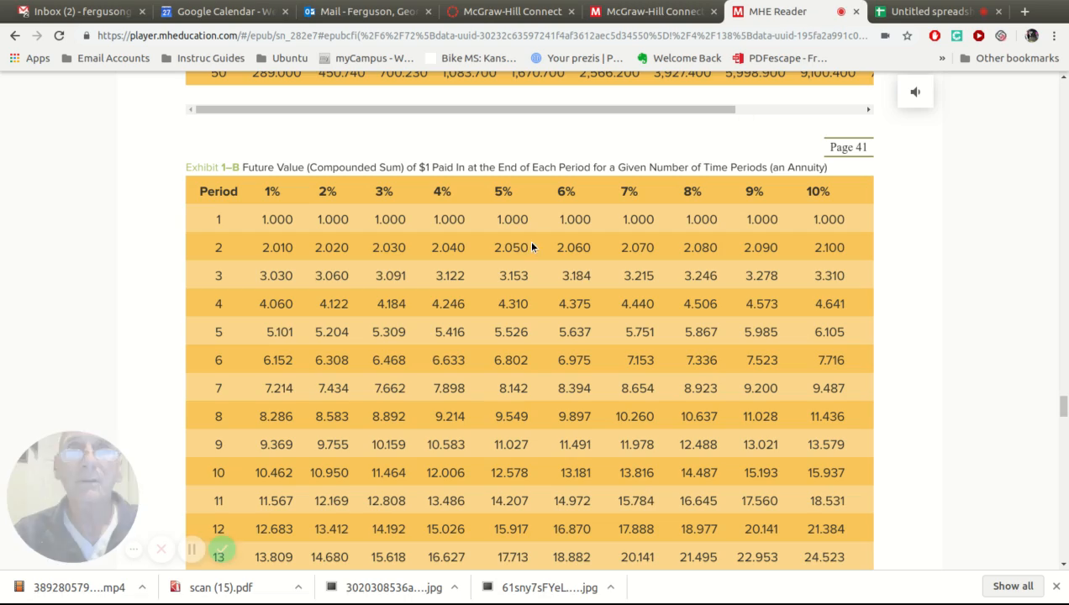
scroll(528, 243, "down", 2)
scroll(529, 247, "down", 10)
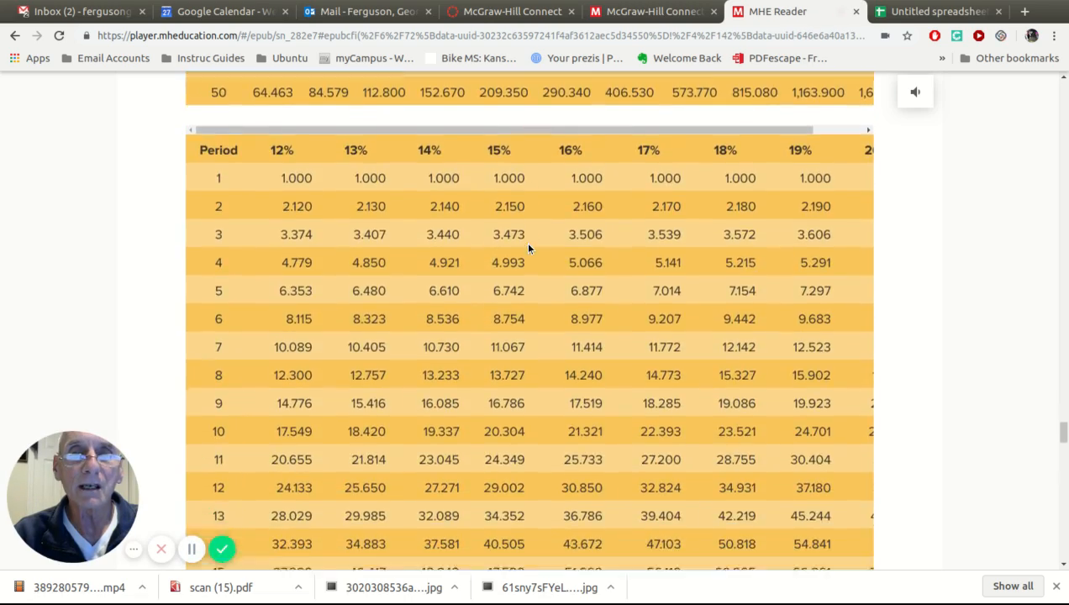
scroll(529, 248, "down", 6)
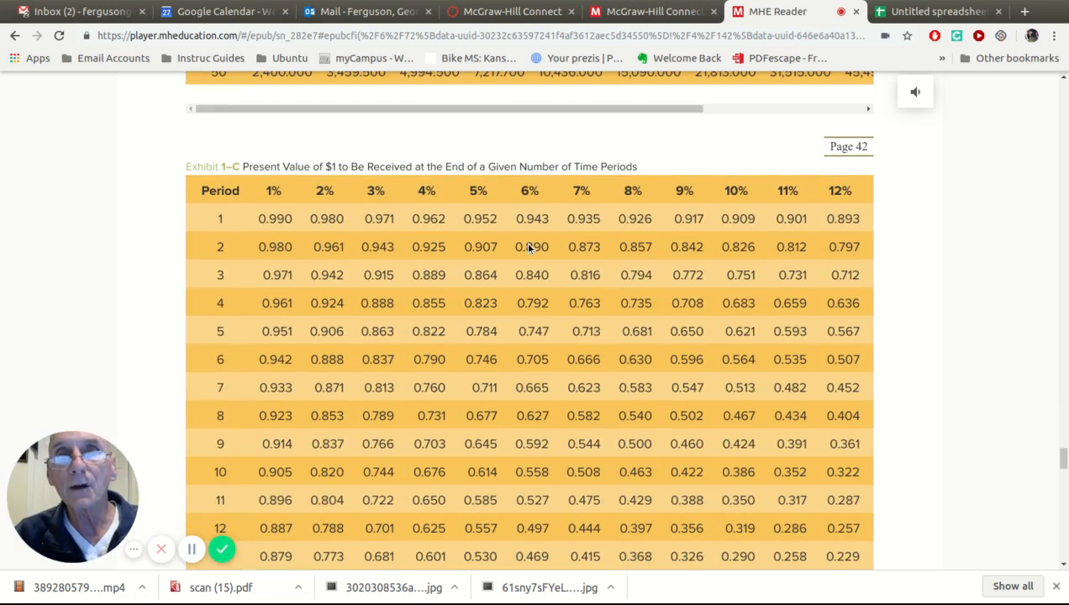
scroll(529, 247, "down", 1)
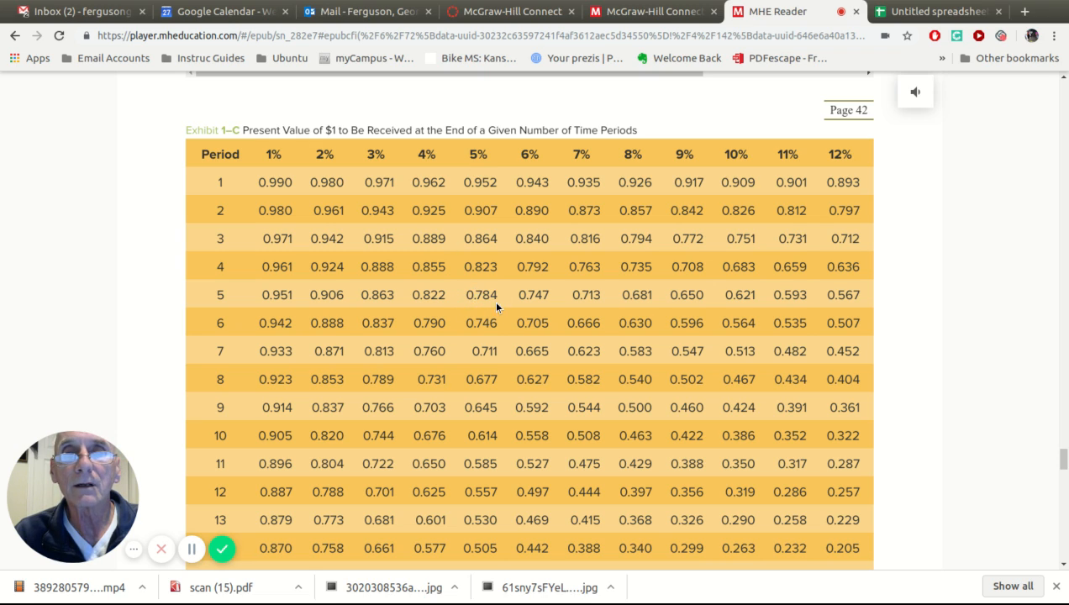
left_click(925, 15)
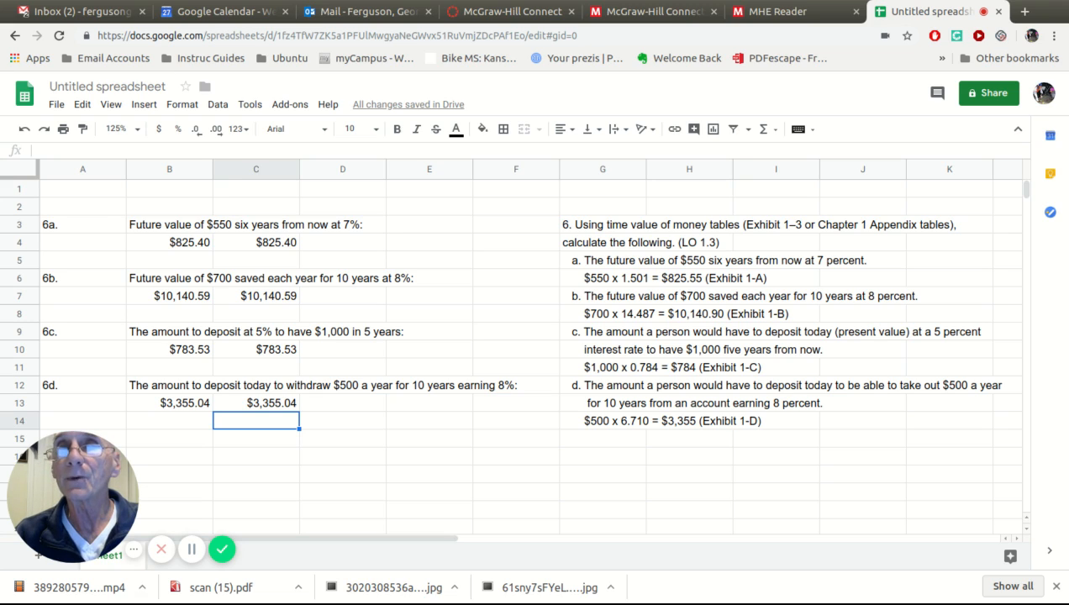
Look up the 8% annuity present value factor for period 10 in Exhibit 1-D of the MHE Reader e-book
left_click(789, 15)
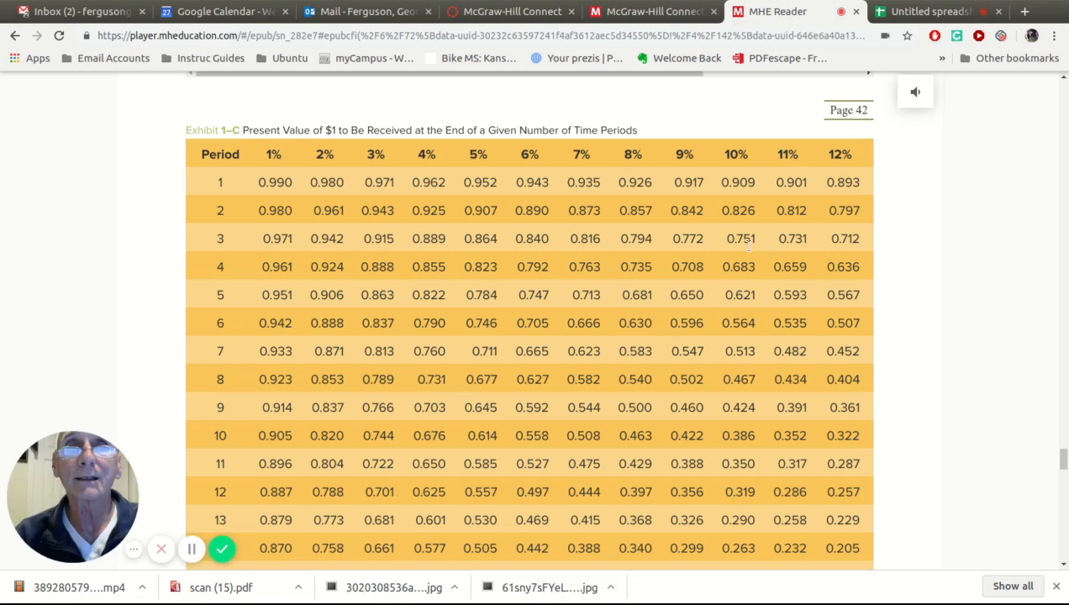
scroll(737, 245, "down", 4)
scroll(742, 253, "down", 12)
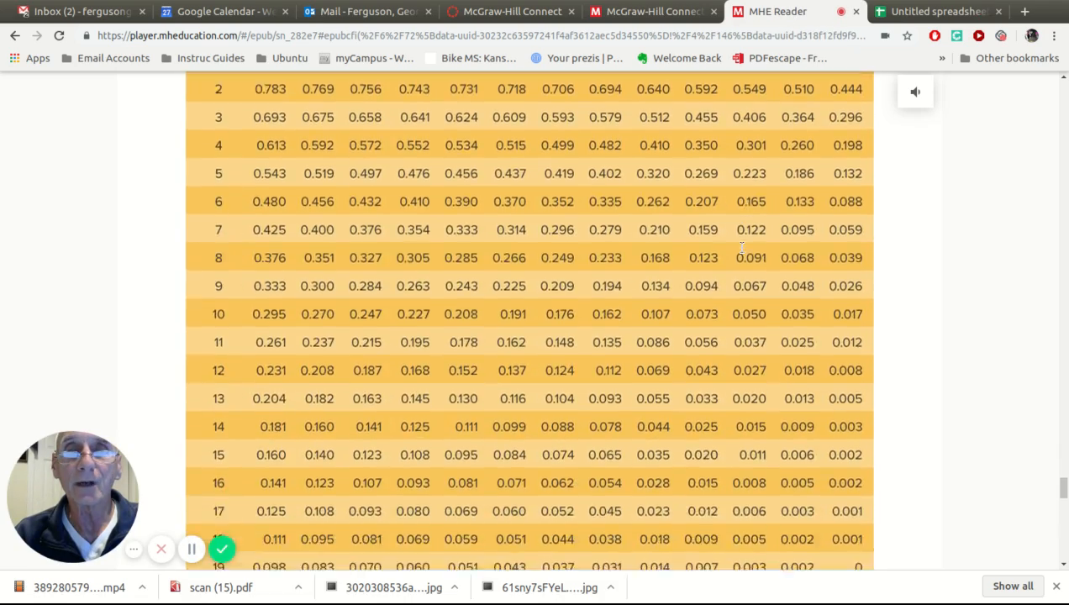
scroll(742, 252, "down", 3)
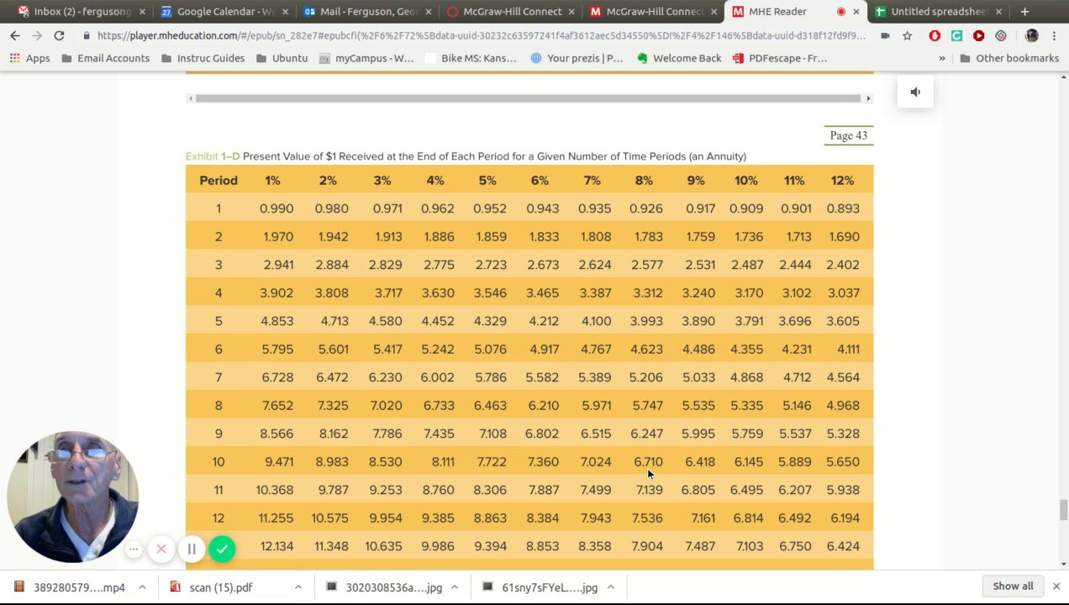
Switch to the Google Sheets spreadsheet and clear the column C answers for 6a to 6d in cells C4, C7, C10 and C13
left_click(953, 14)
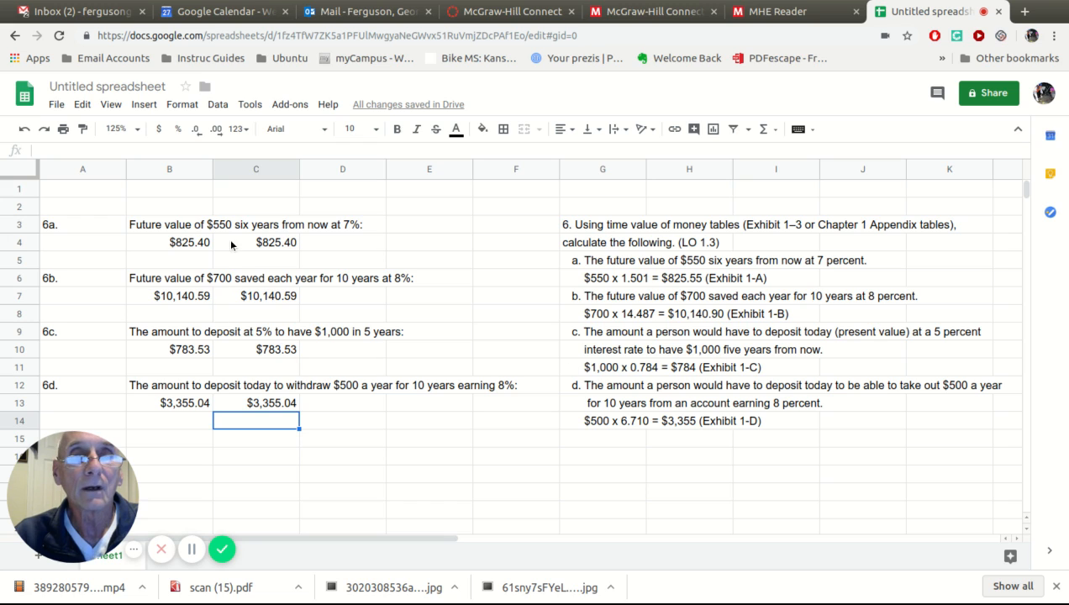
left_click(278, 244)
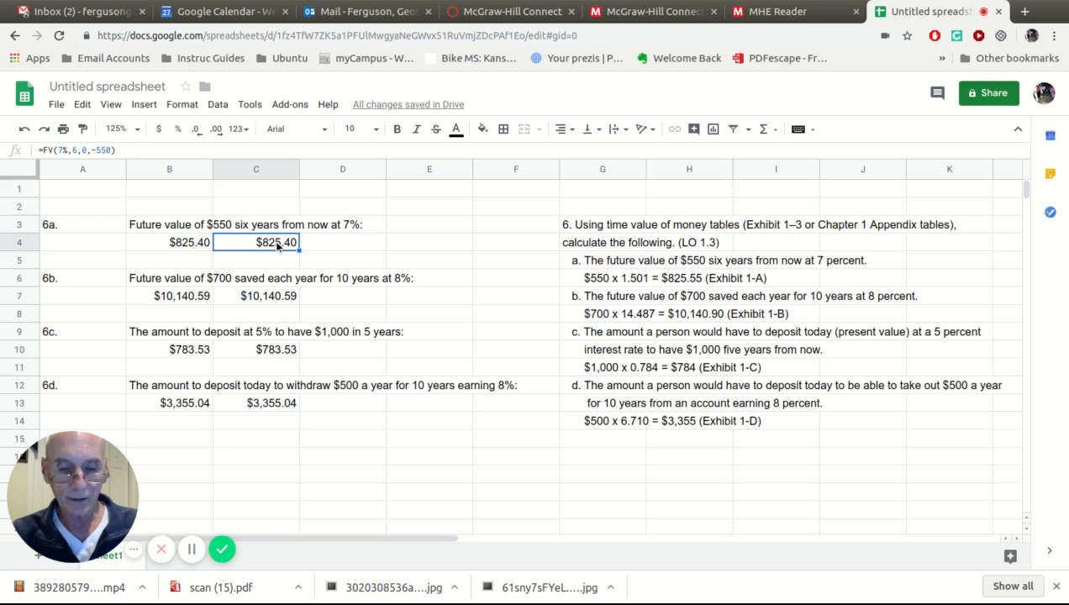
key("Delete")
left_click(274, 296)
key("Delete")
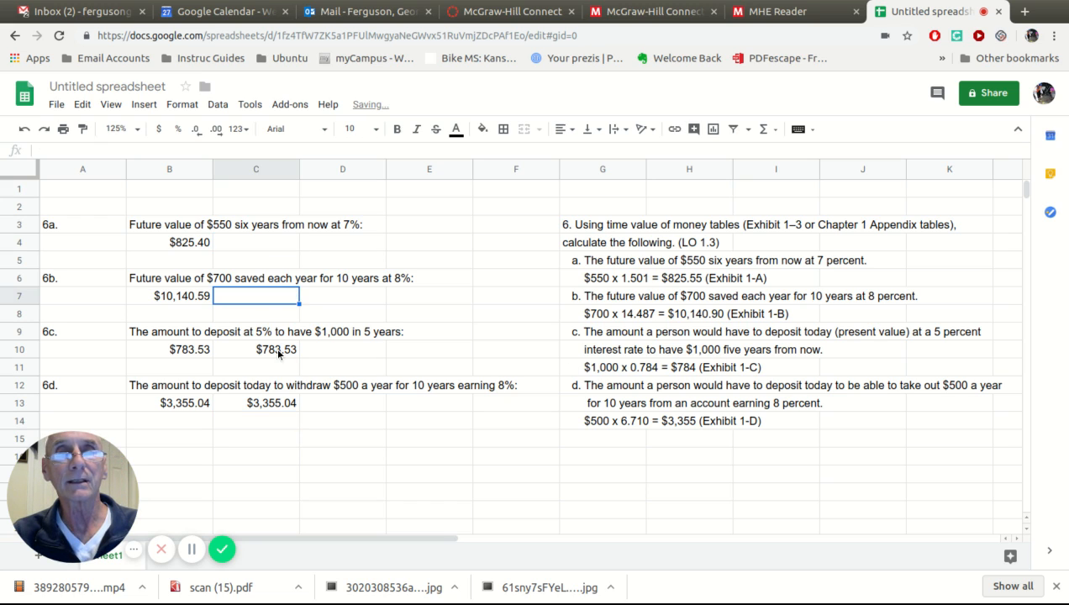
left_click(277, 350)
key("Delete")
left_click(271, 402)
key("Delete")
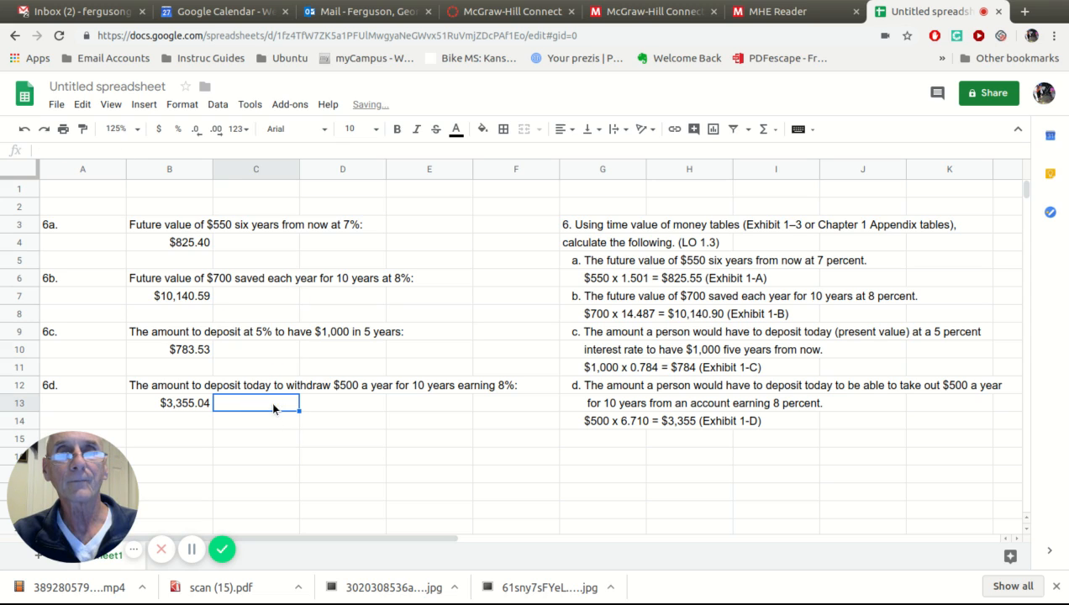
Insert the financial function FV into cell C4 for problem 6a
left_click(255, 242)
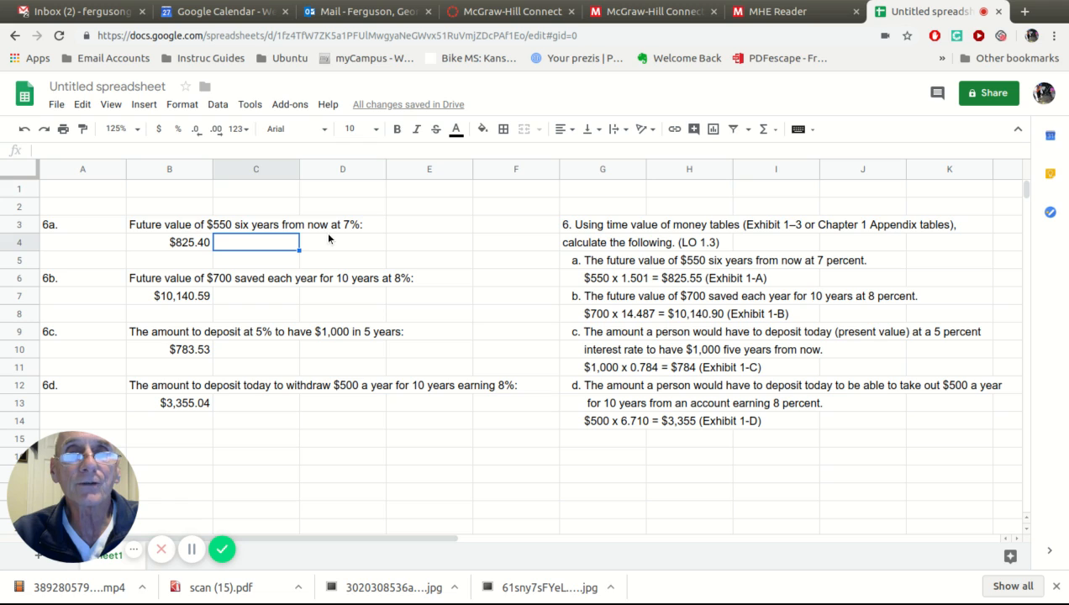
left_click(144, 107)
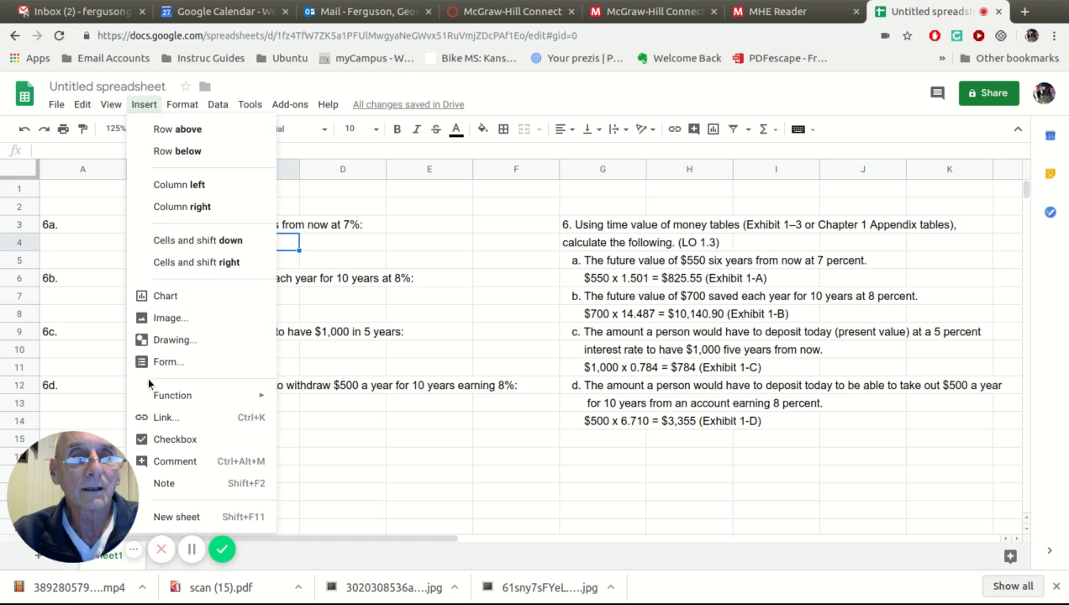
mouse_move(168, 401)
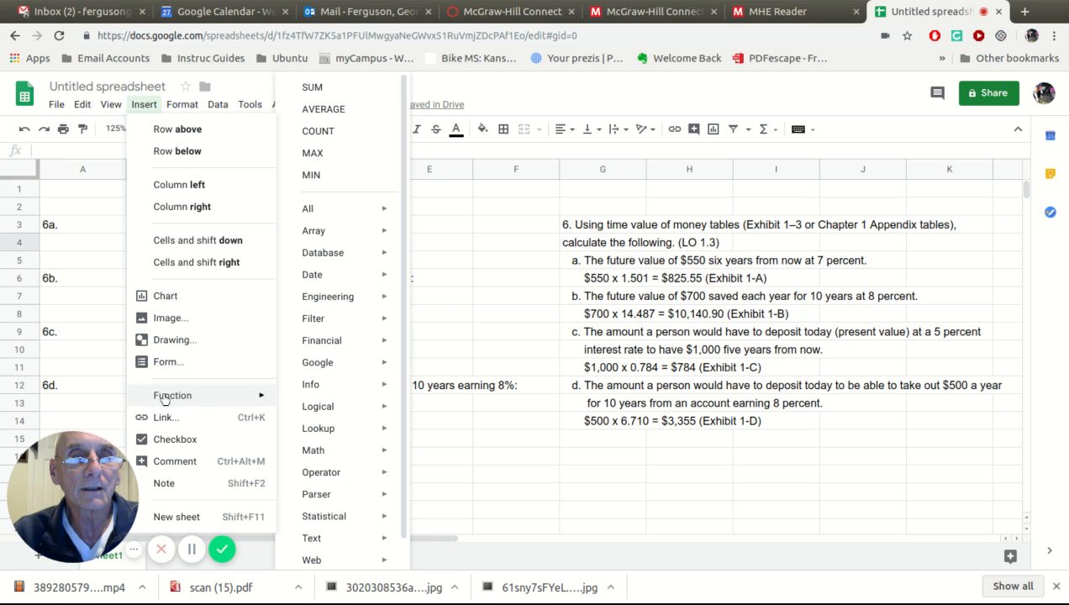
mouse_move(326, 348)
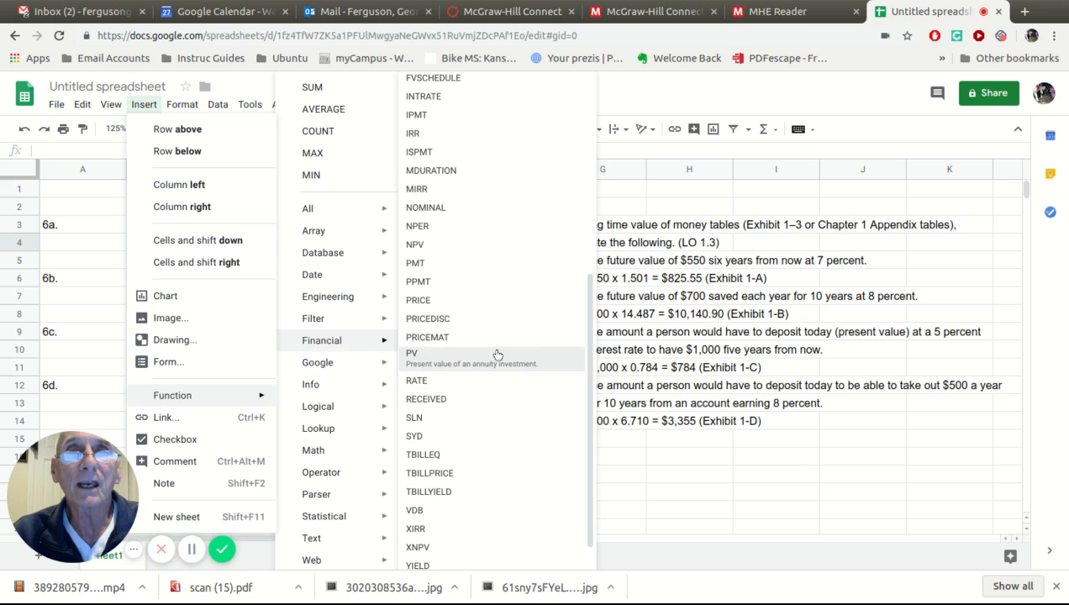
scroll(496, 353, "up", 5)
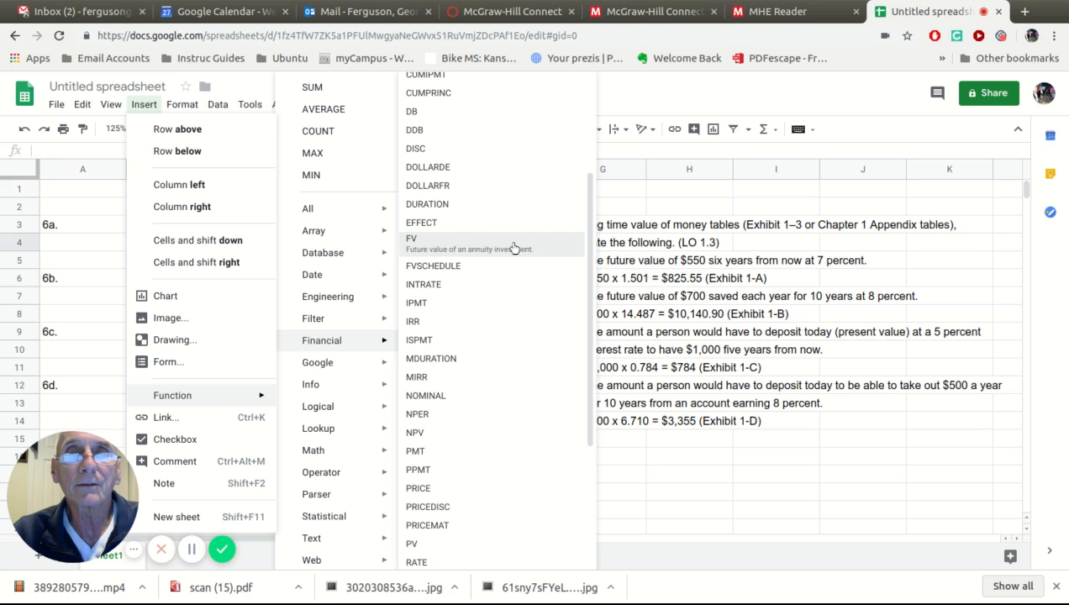
left_click(437, 243)
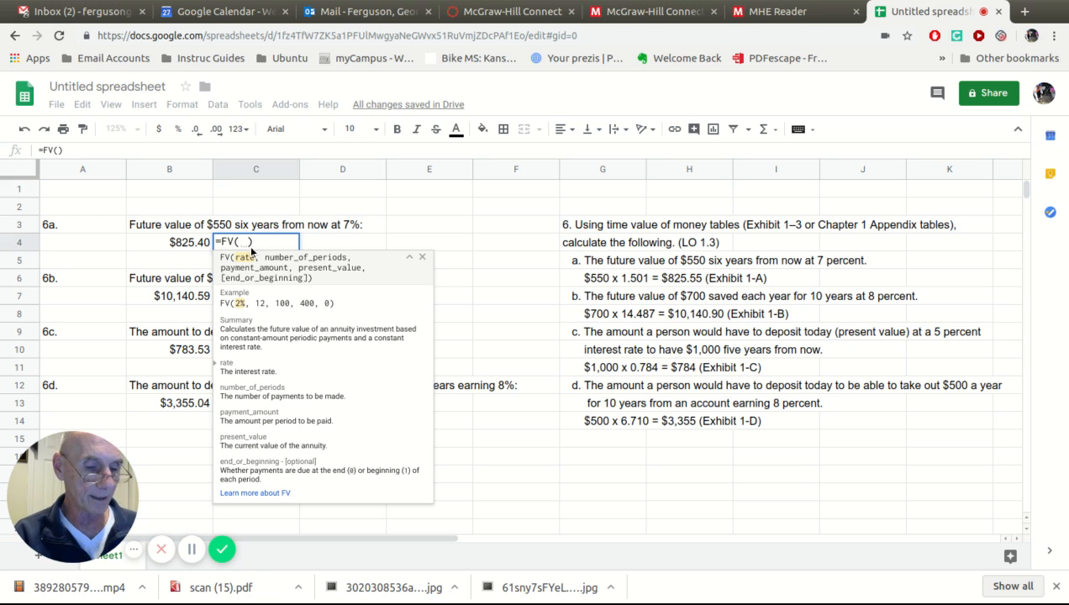
Enter a rate of 7% and 6 periods as the first FV arguments in cell C4
type("7%")
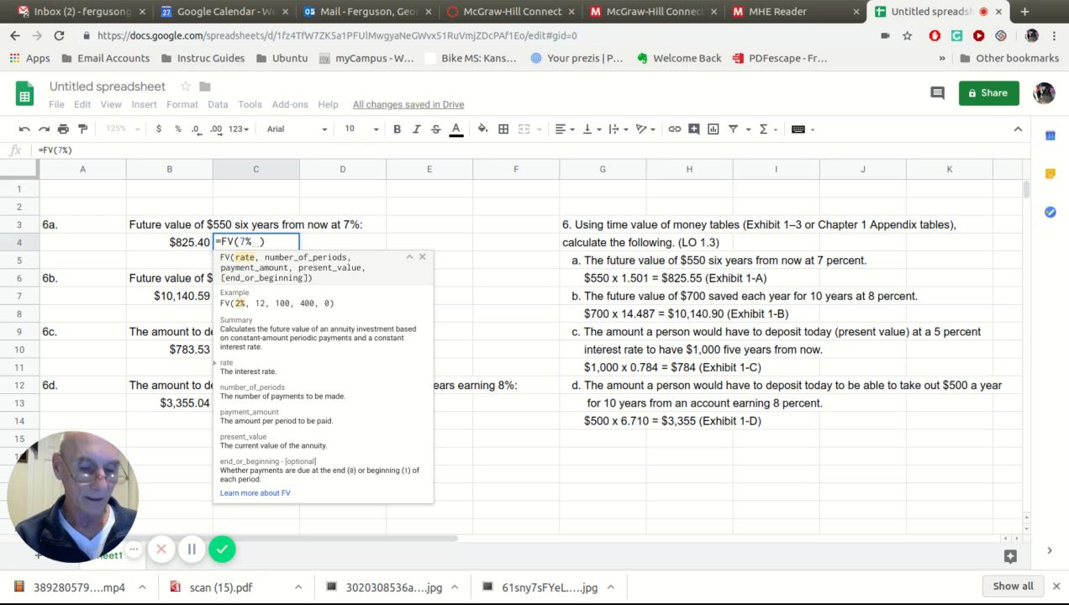
type(",")
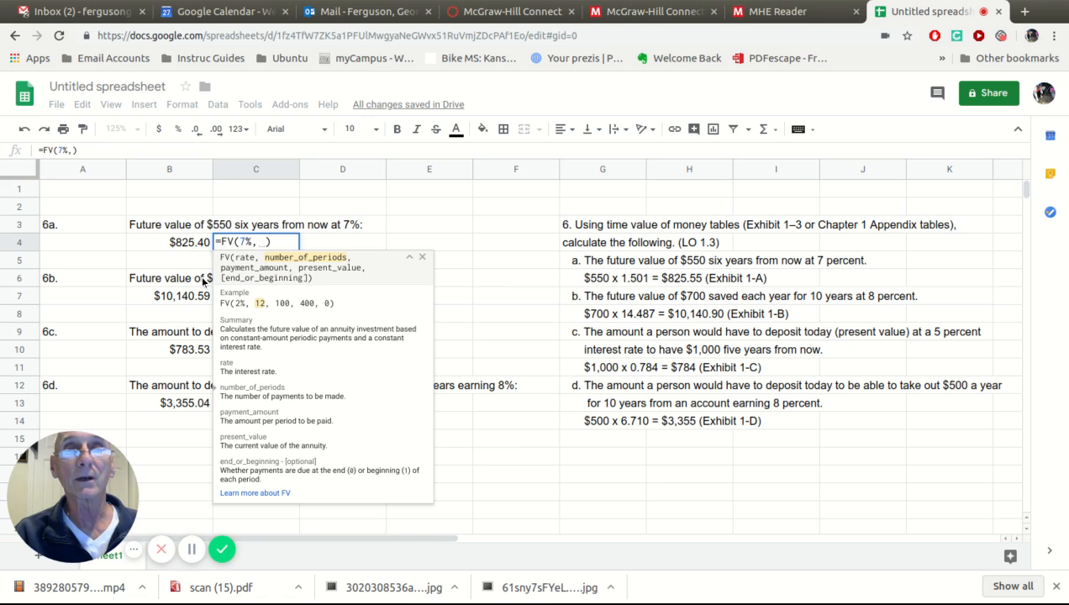
type("6")
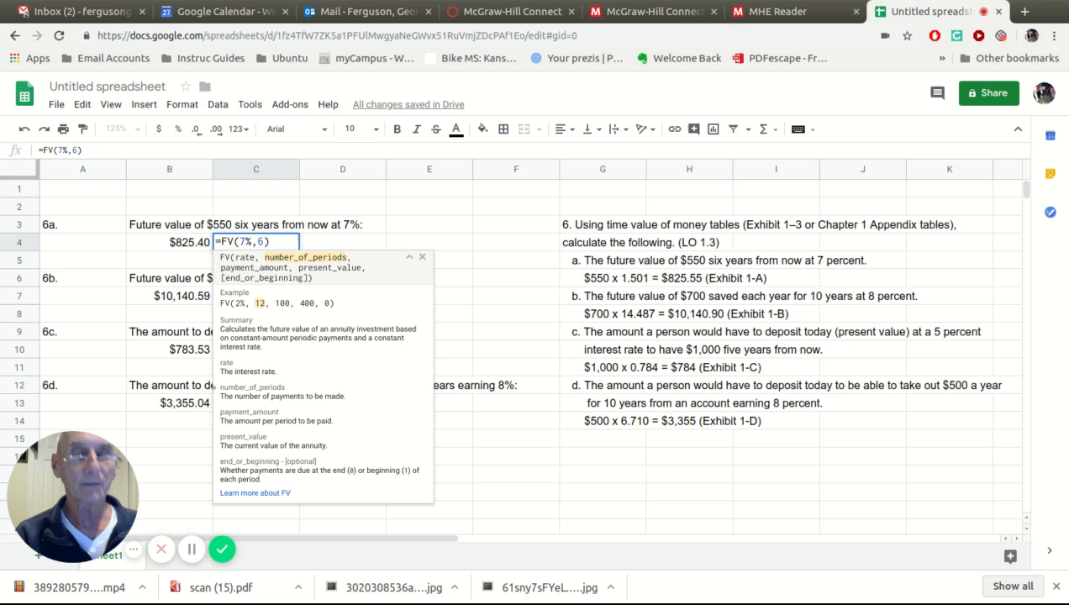
type(",")
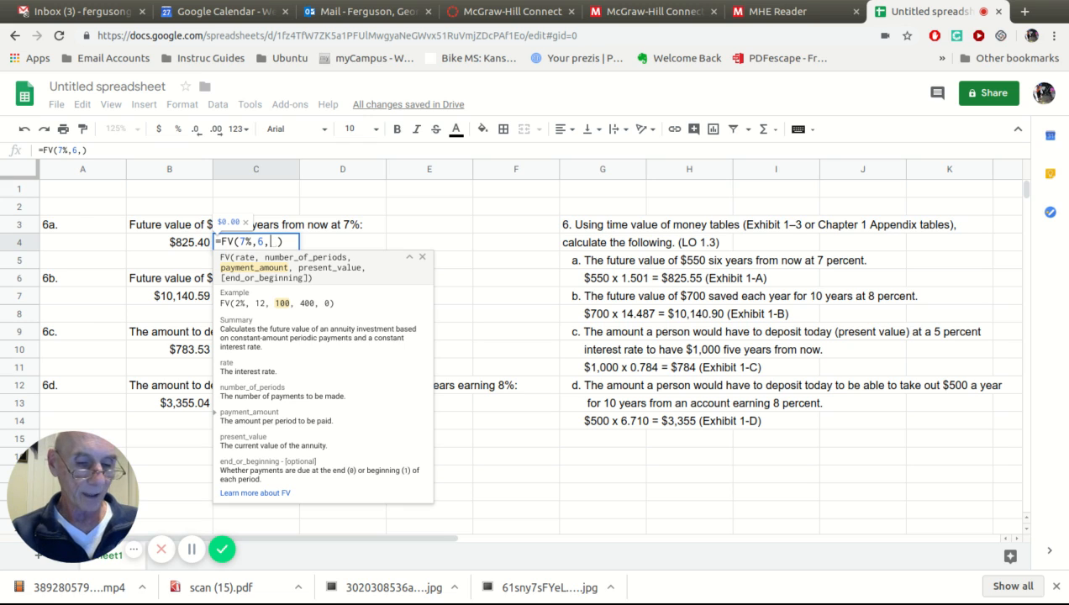
type("-550")
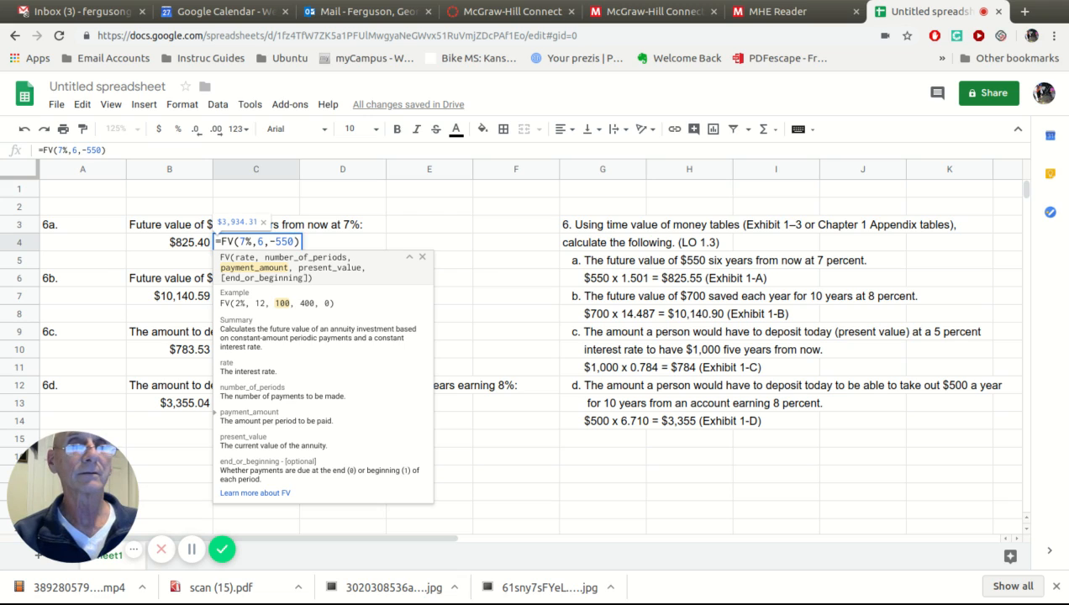
key("BackSpace")
key("BackSpace")
key("BackSpace")
key("BackSpace")
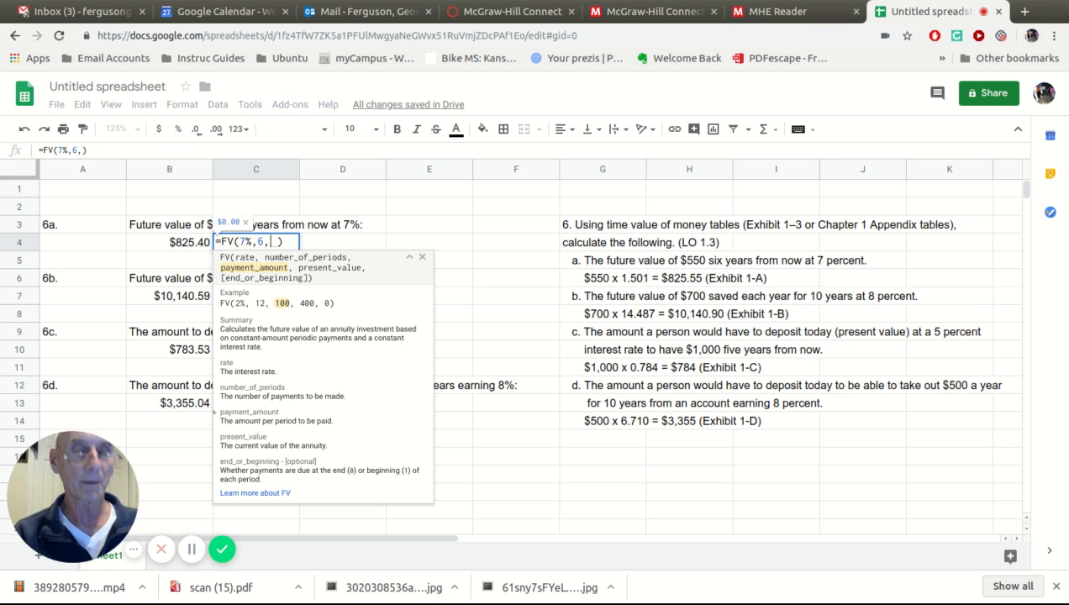
Complete the FV formula in cell C4 with a payment amount of -0 and a present value of -550
type("-")
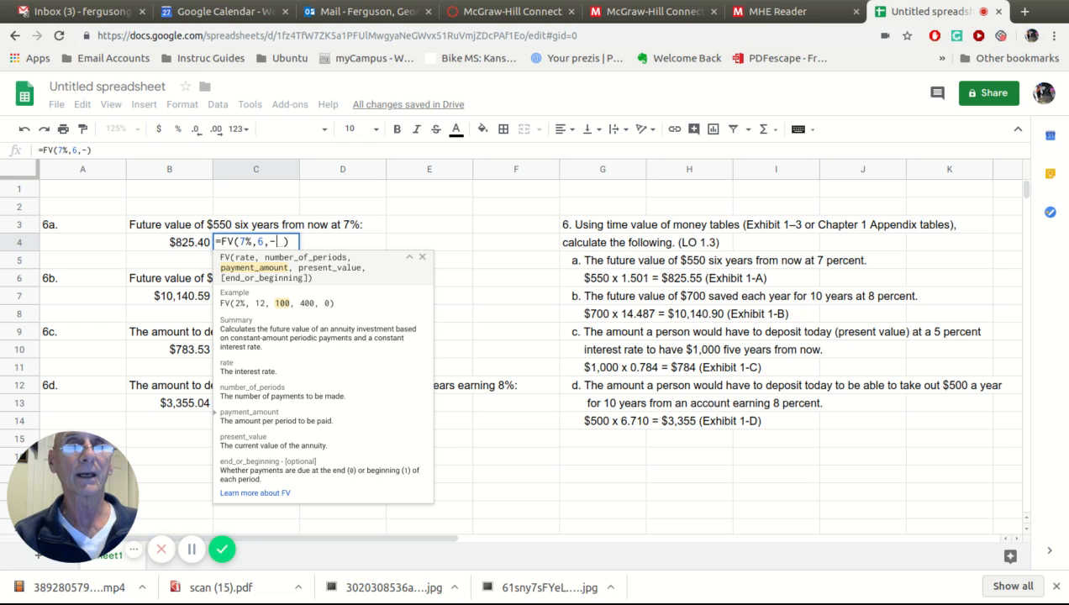
type("0")
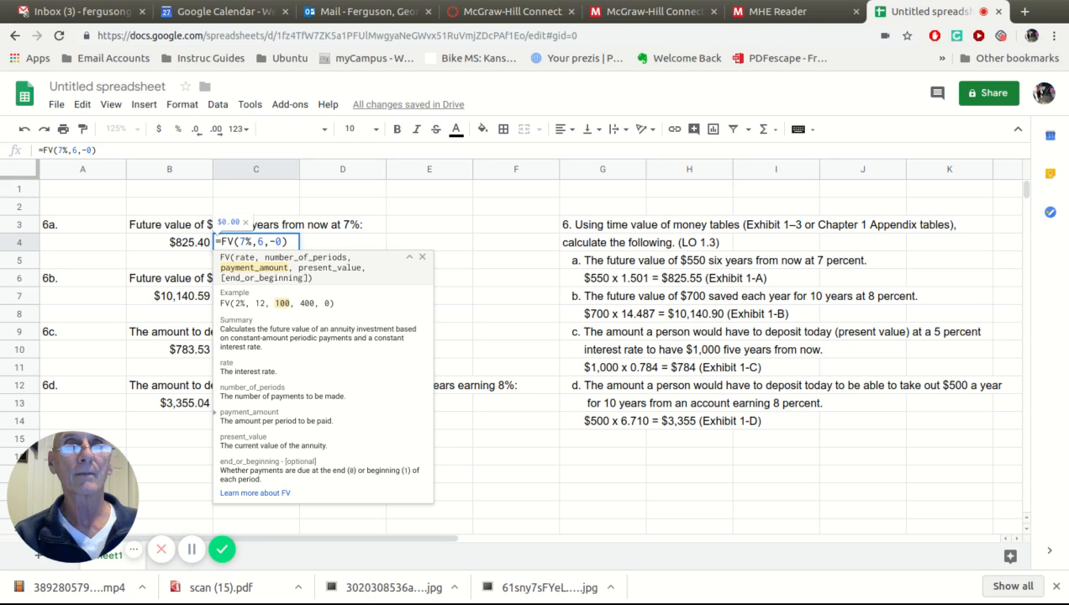
type(",")
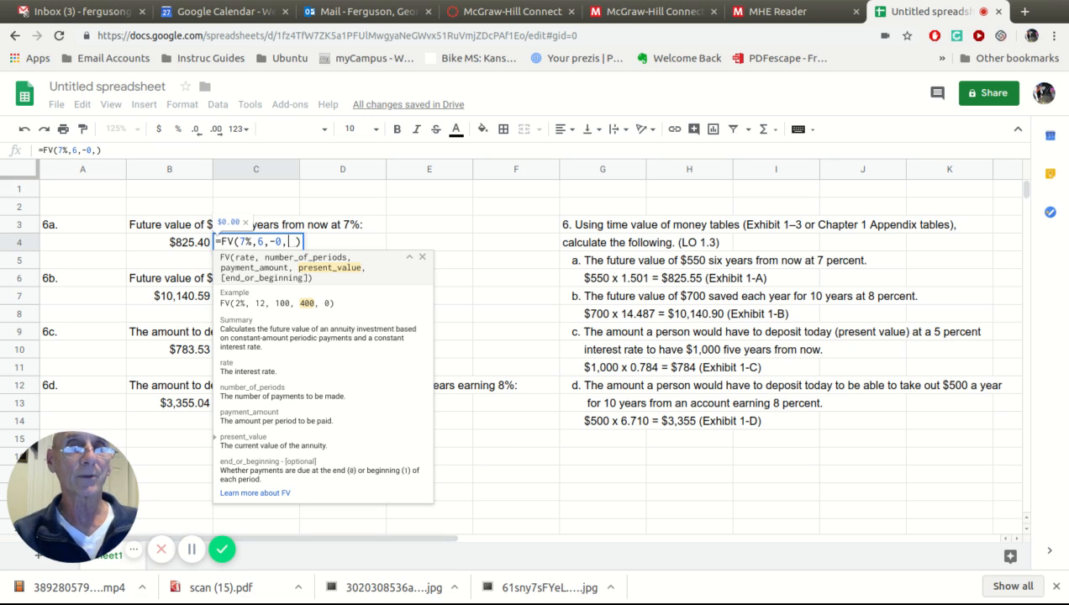
type("-5")
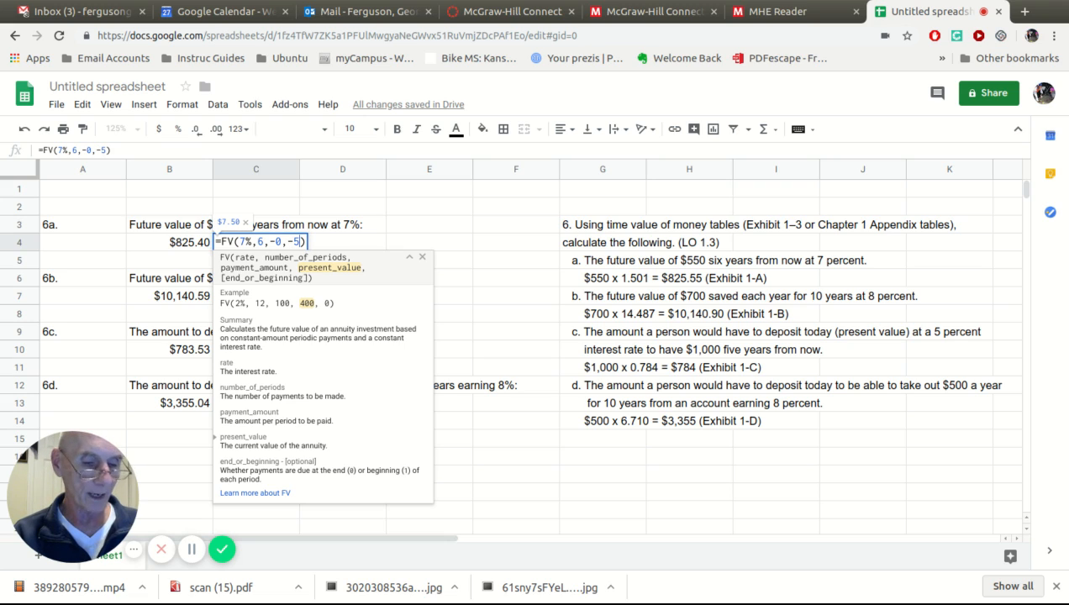
type("50")
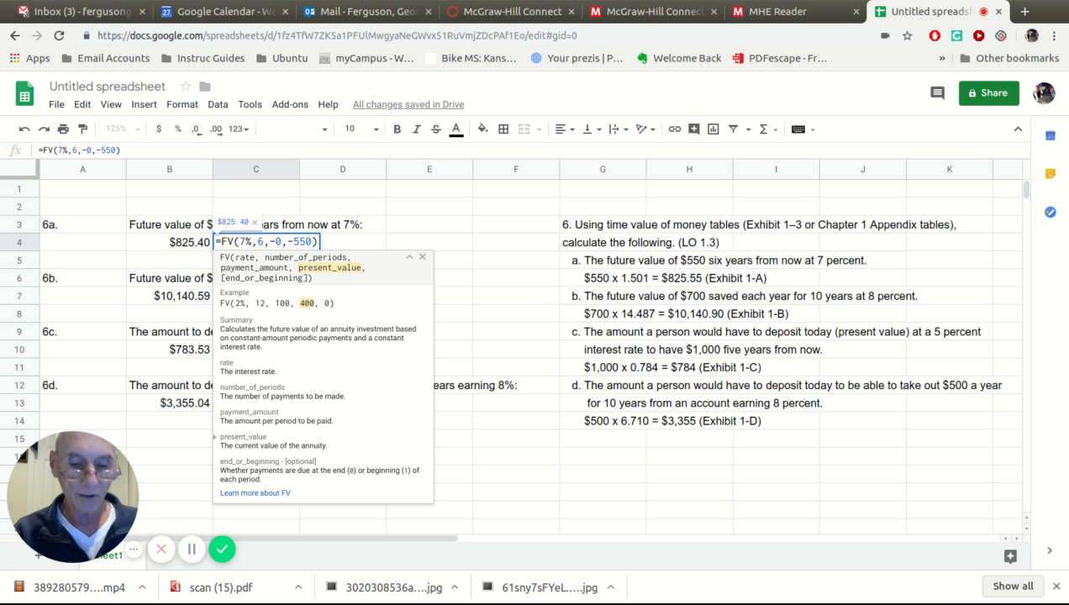
key("Return")
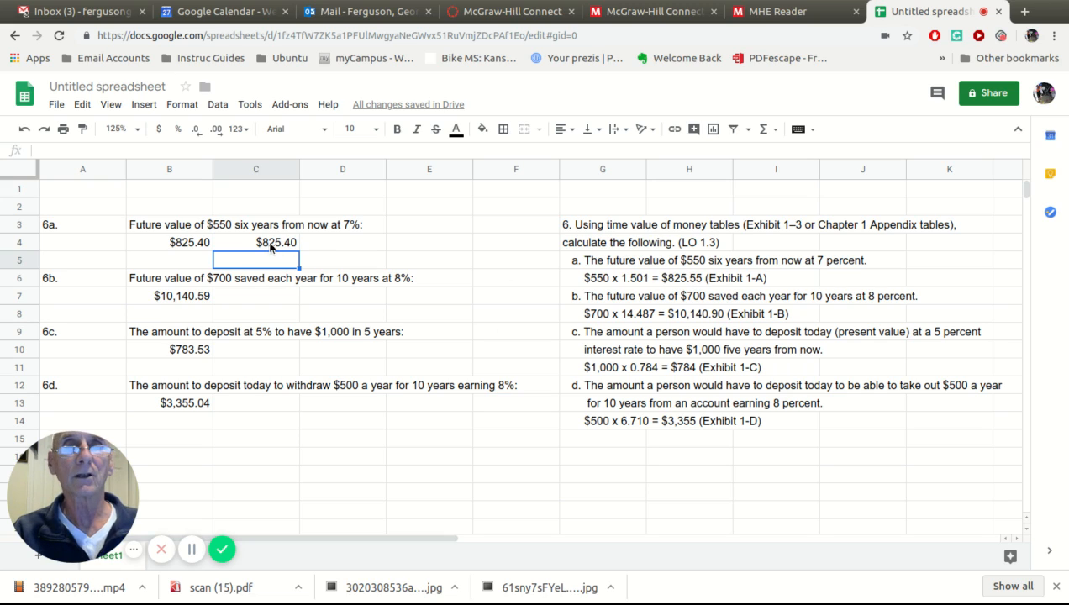
Insert the financial function FV into cell C7 for problem 6b
left_click(257, 296)
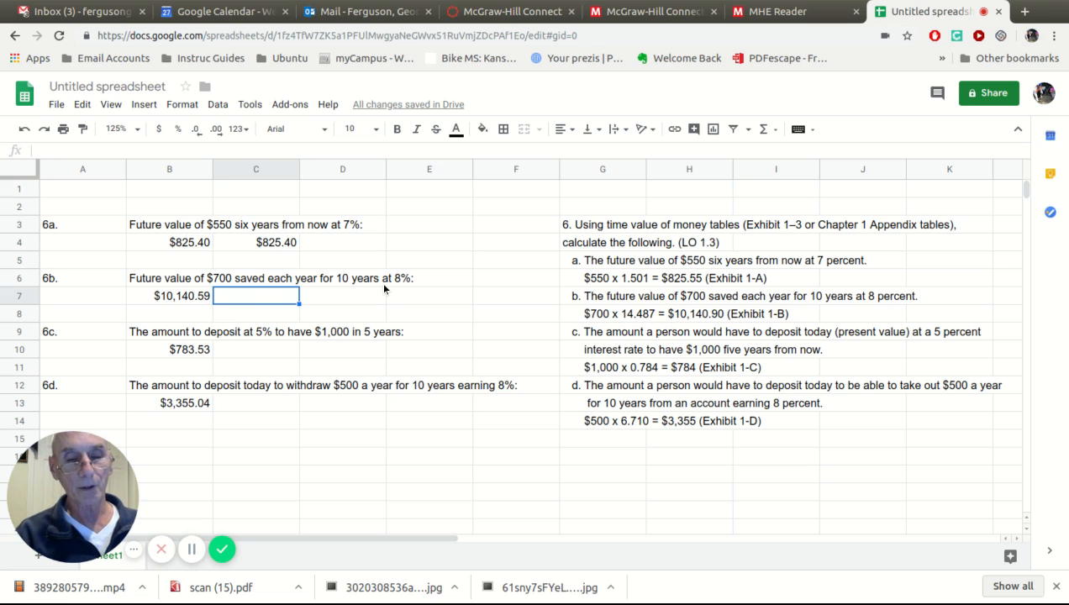
left_click(144, 105)
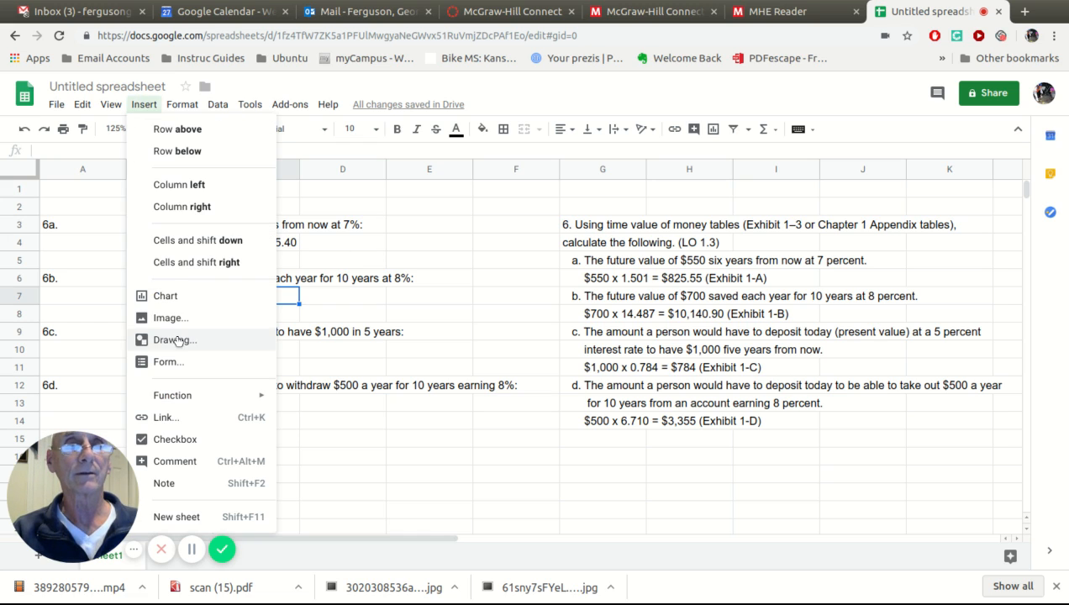
mouse_move(165, 402)
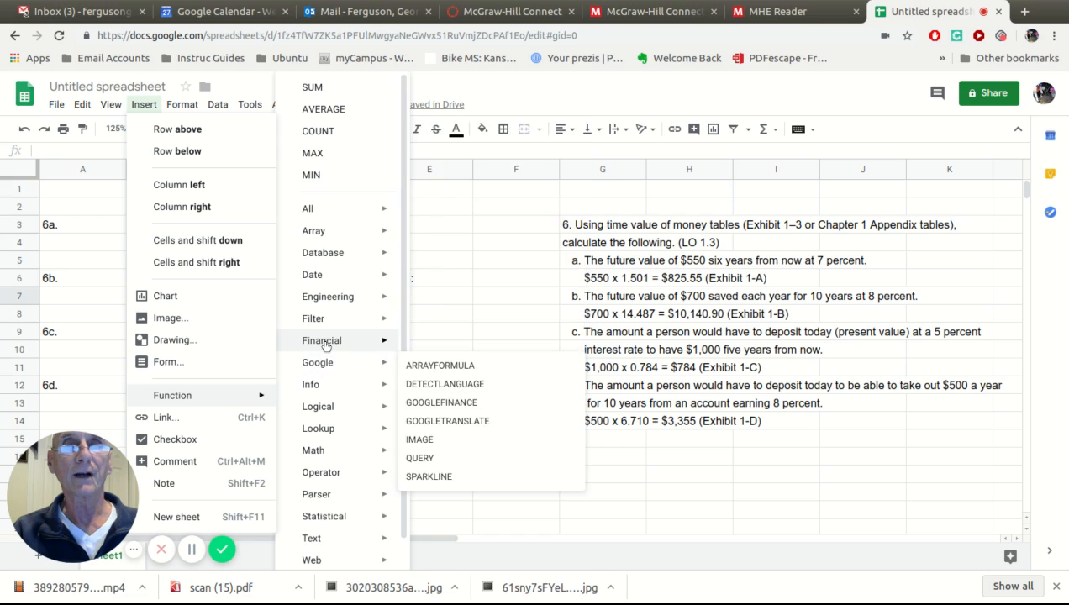
mouse_move(326, 345)
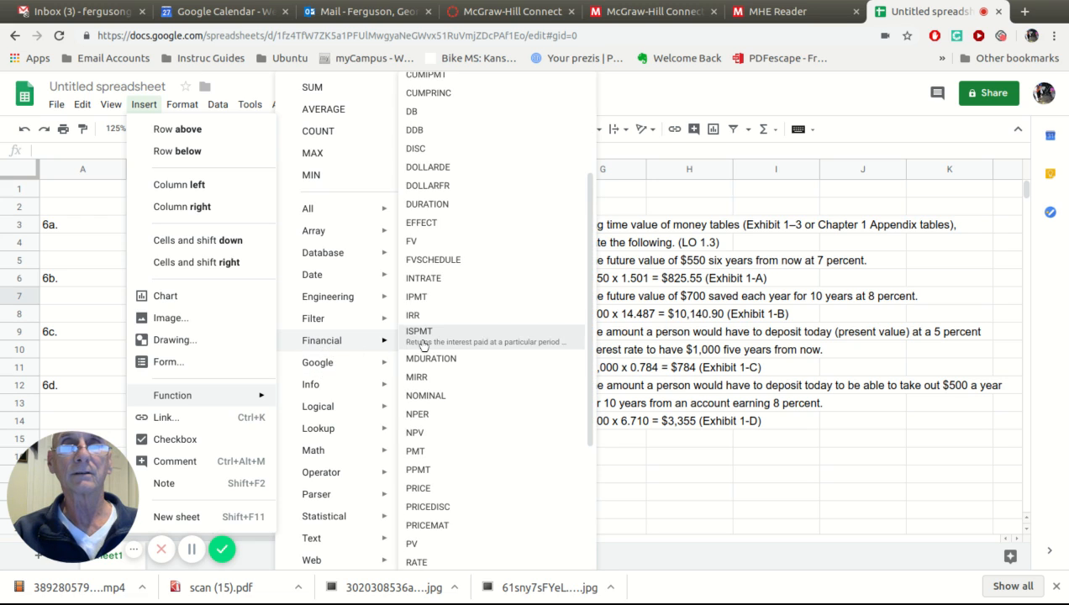
left_click(430, 241)
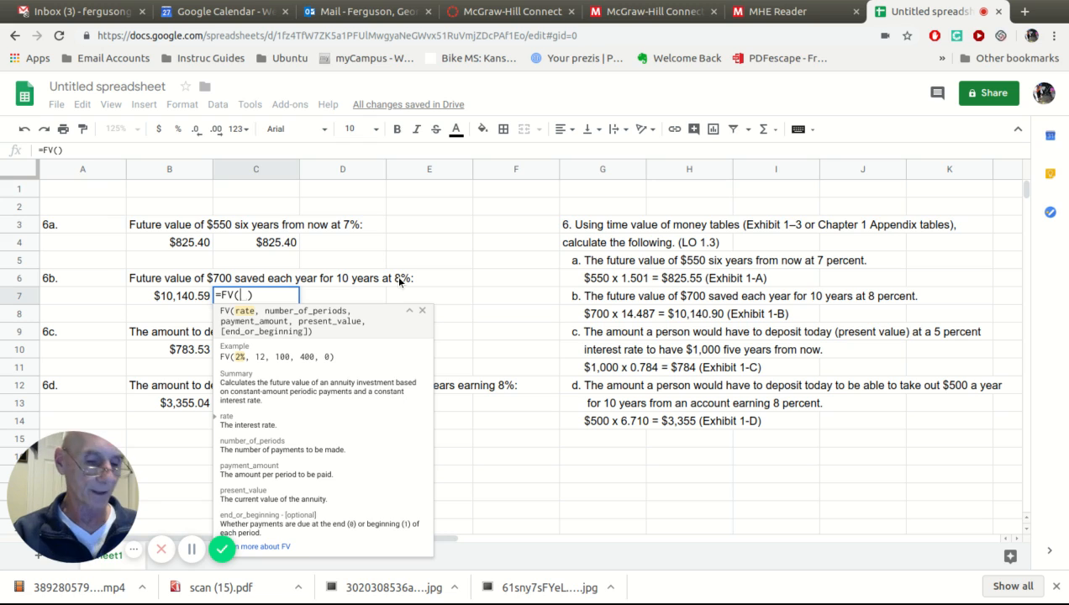
Complete the FV formula in cell C7 with rate 8%, 10 periods, payment amount -700 and present value 0
type("8%")
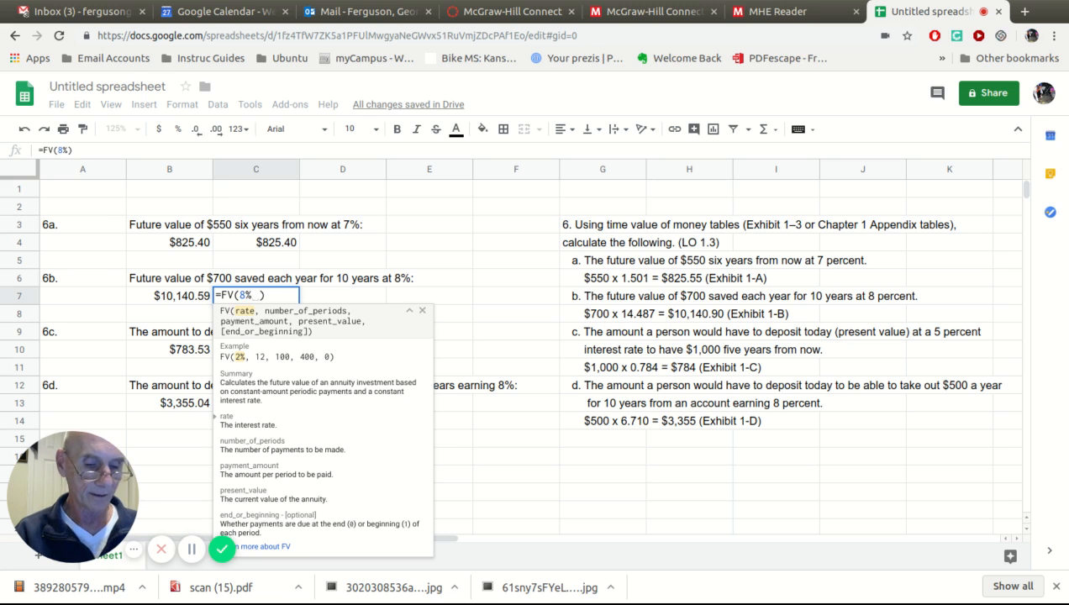
type(",")
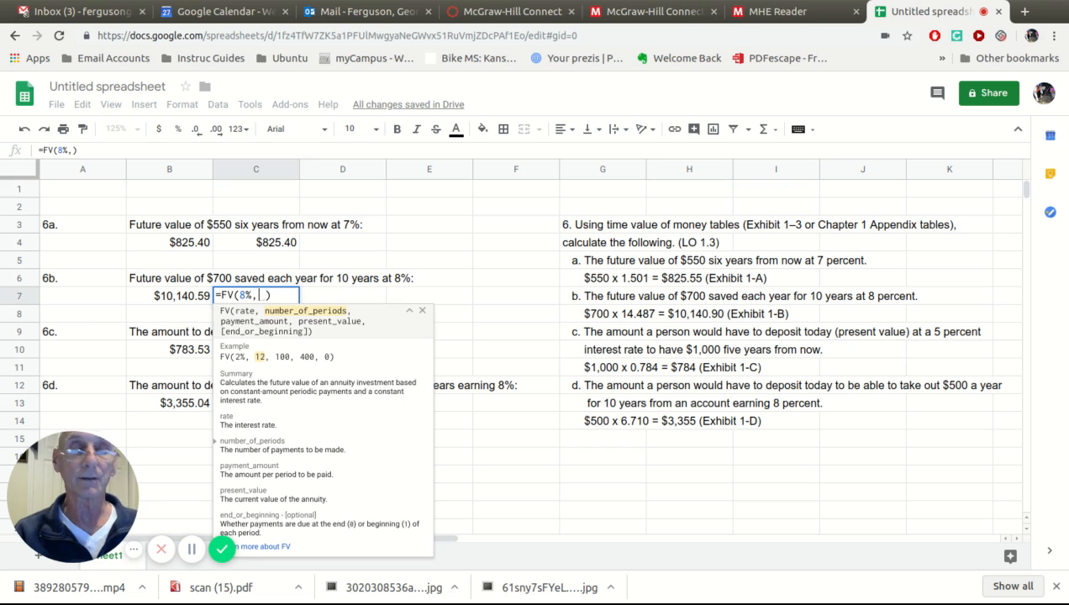
type("10,")
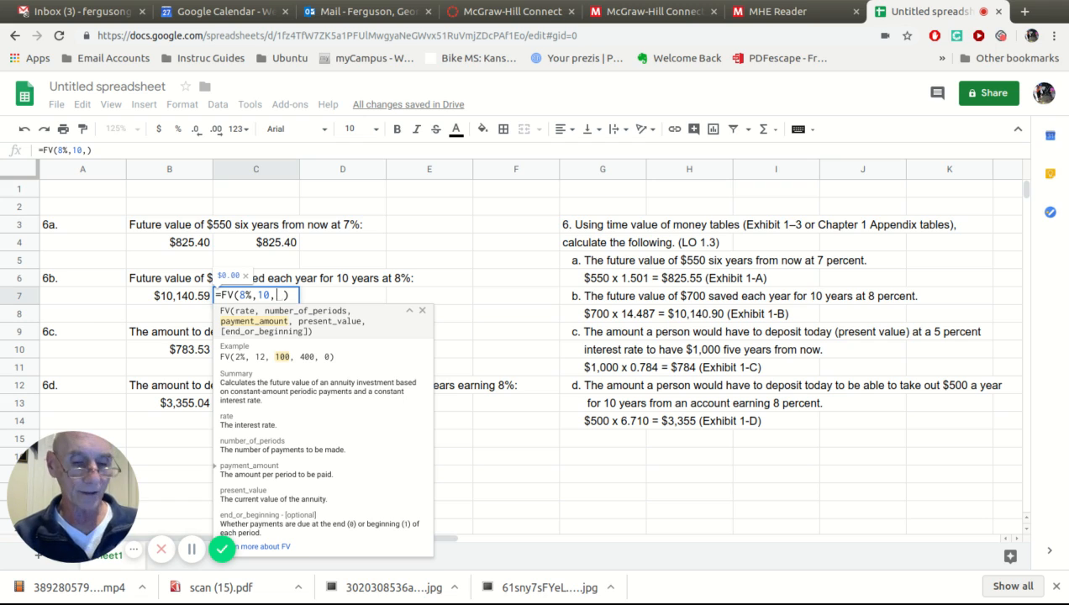
type("-700")
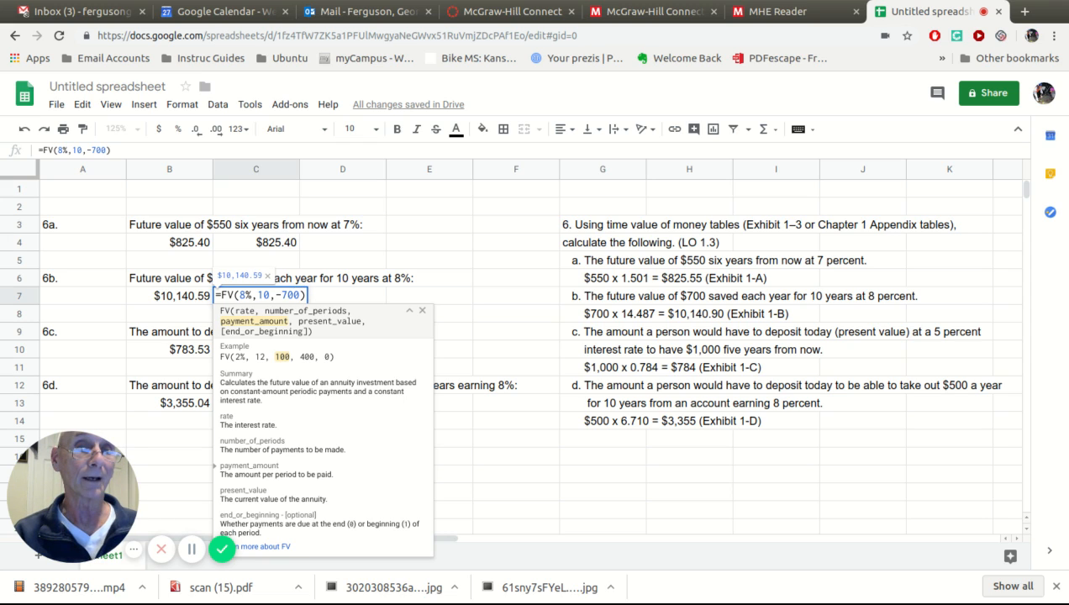
type(",")
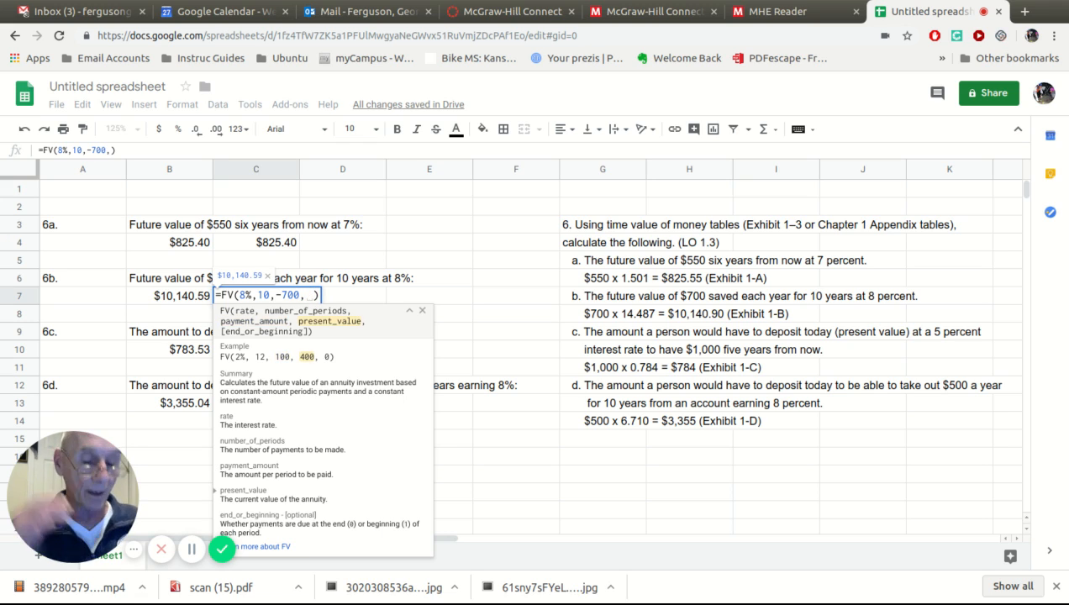
type("0")
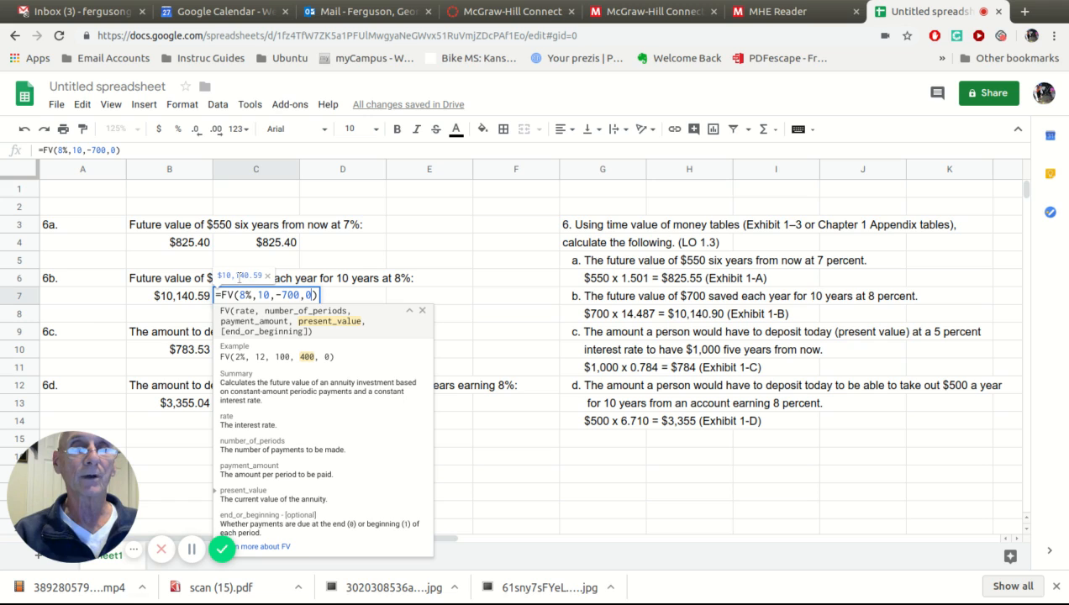
key("Return")
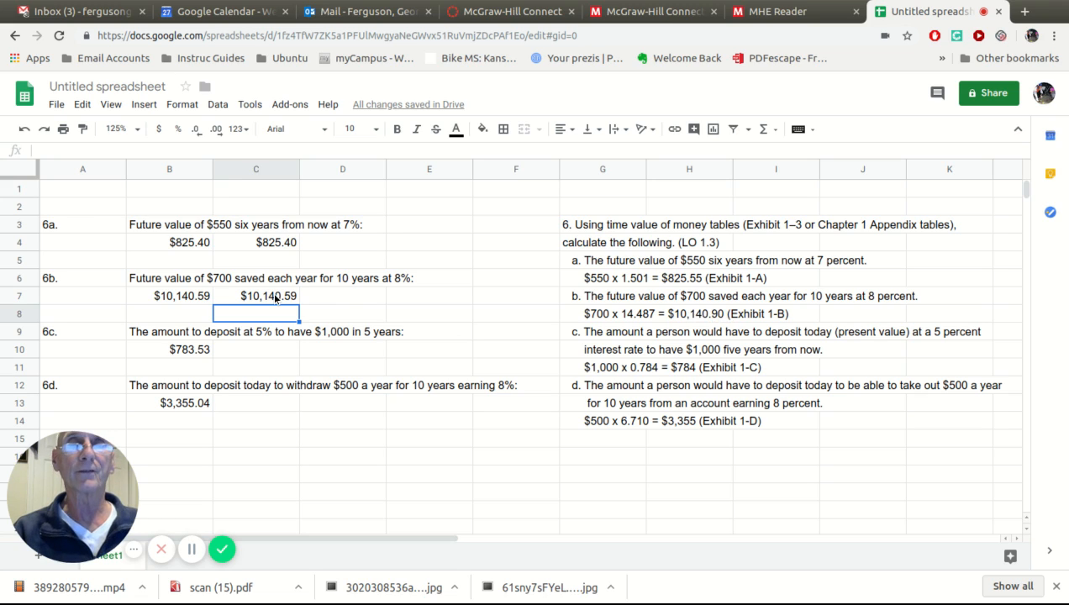
Insert the financial function PV into cell C10 for problem 6c
left_click(262, 351)
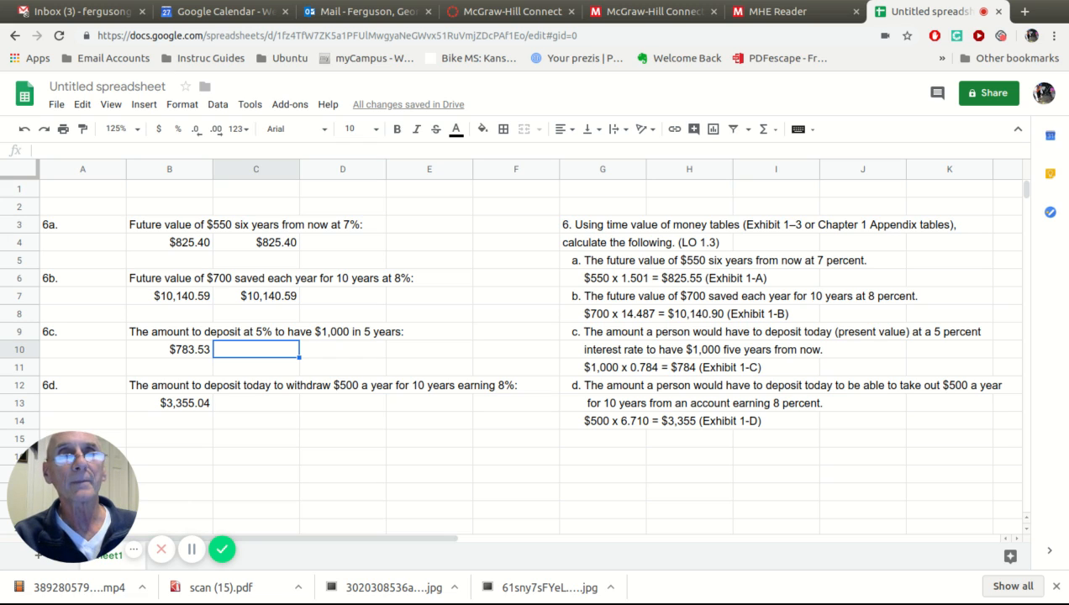
left_click(145, 106)
mouse_move(173, 401)
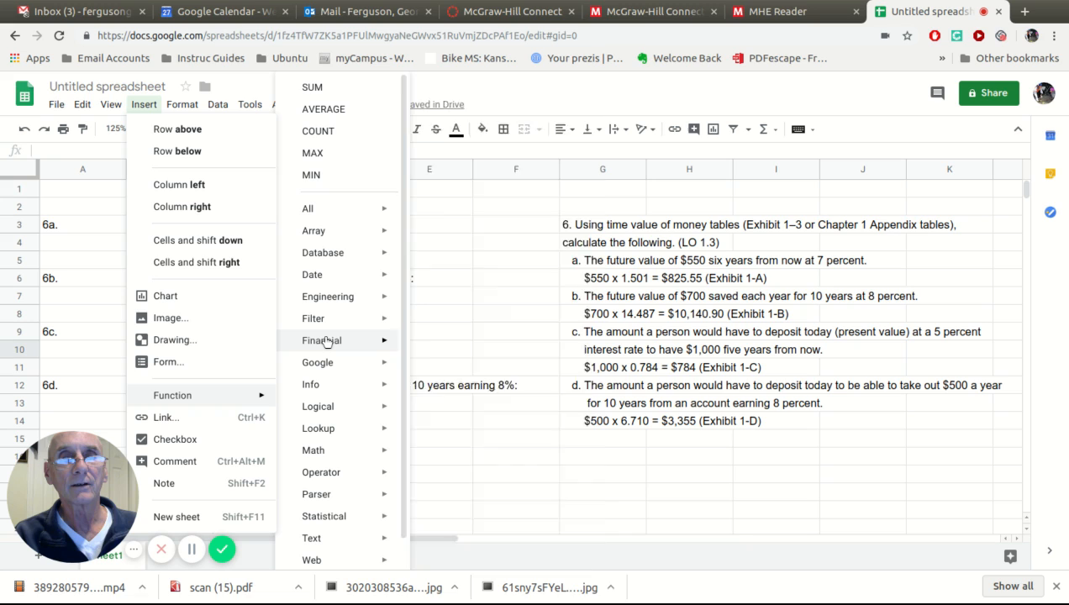
mouse_move(326, 340)
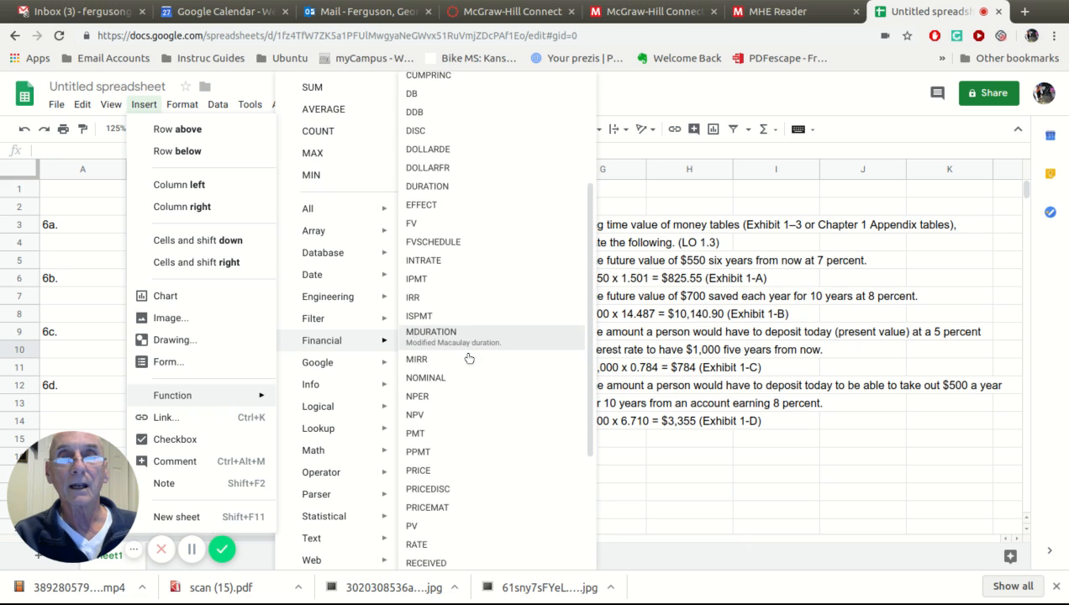
scroll(454, 349, "down", 2)
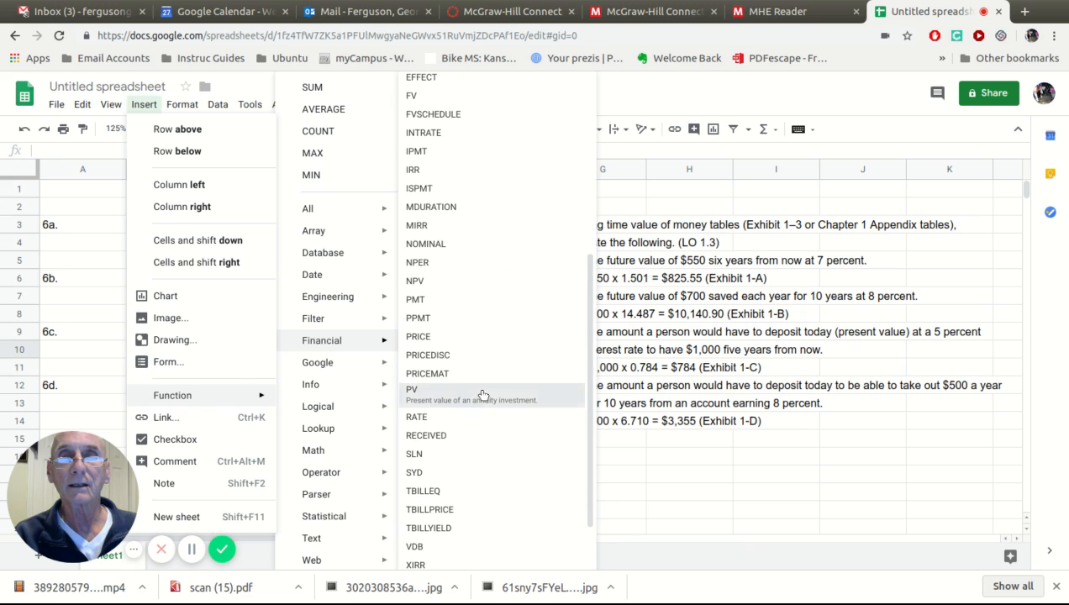
left_click(481, 395)
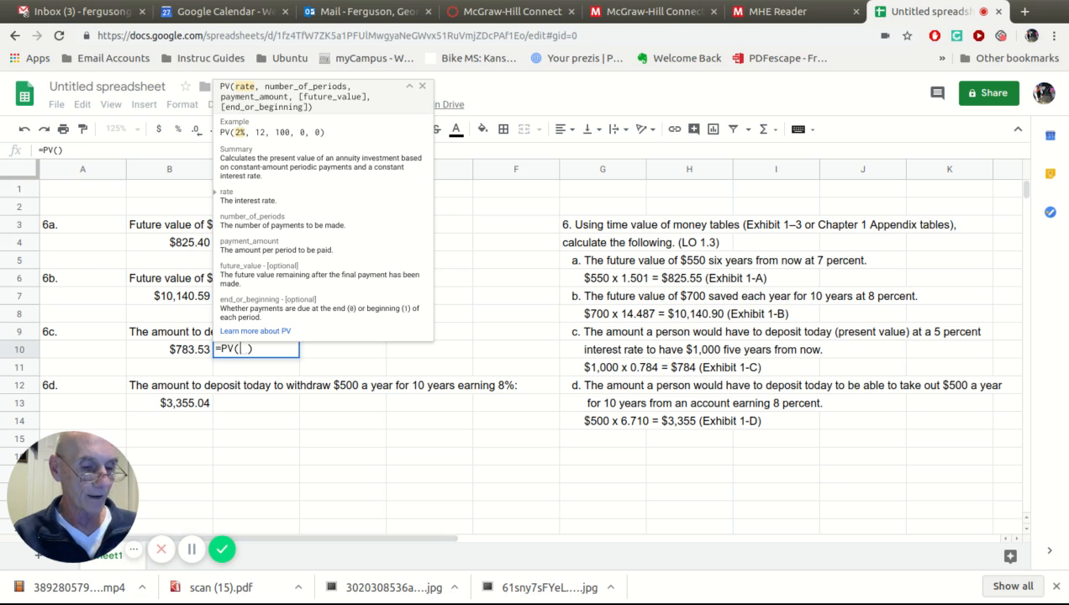
Complete the PV formula in cell C10 with rate 5%, 5 periods, payment amount 0 and future value -1000
type("5%")
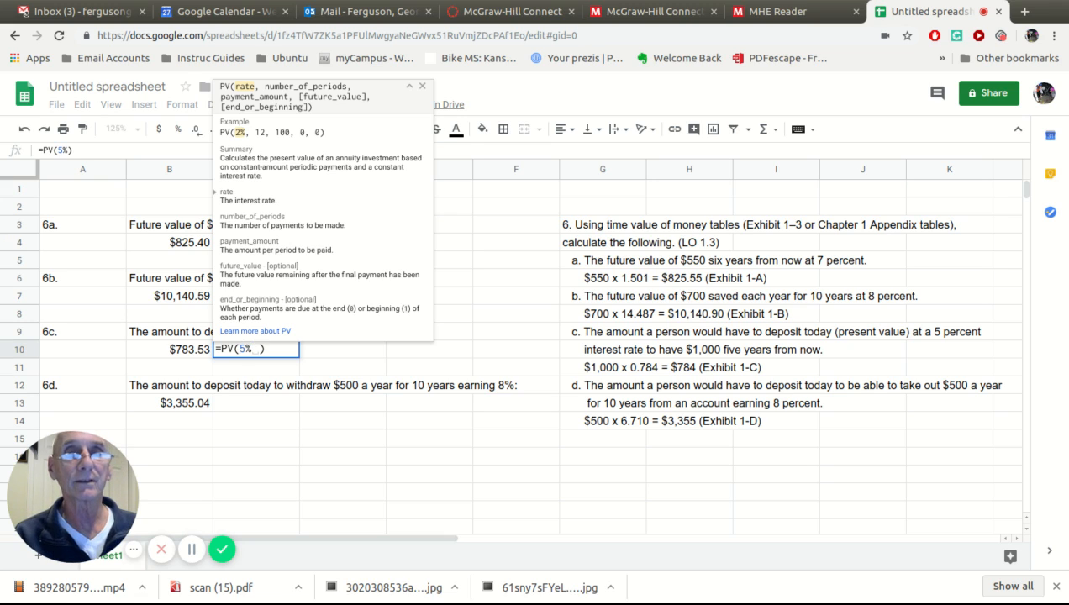
type(",")
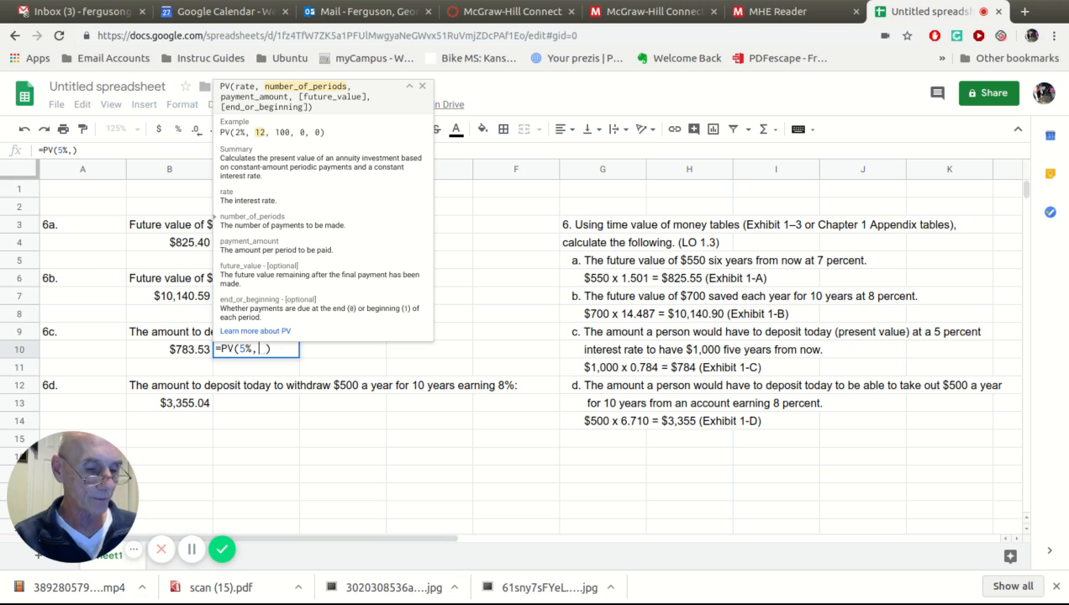
type("5")
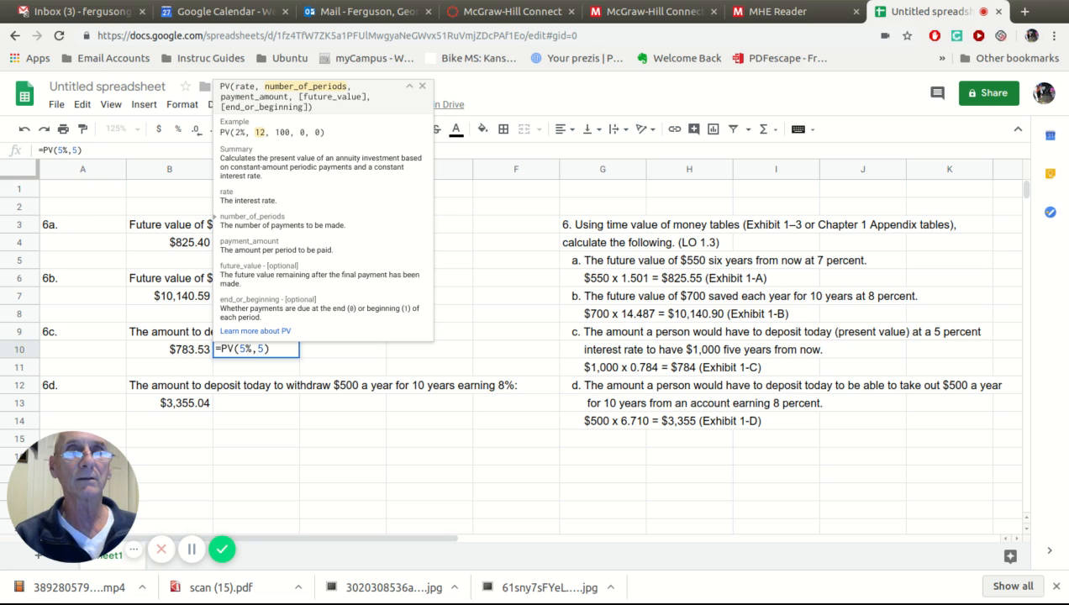
type(",")
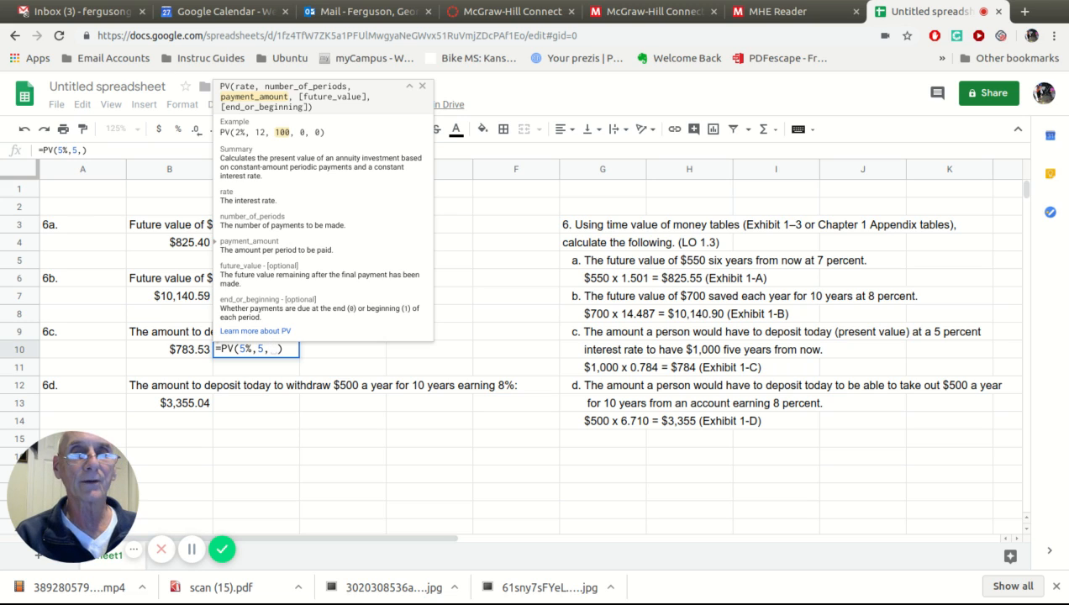
type("0")
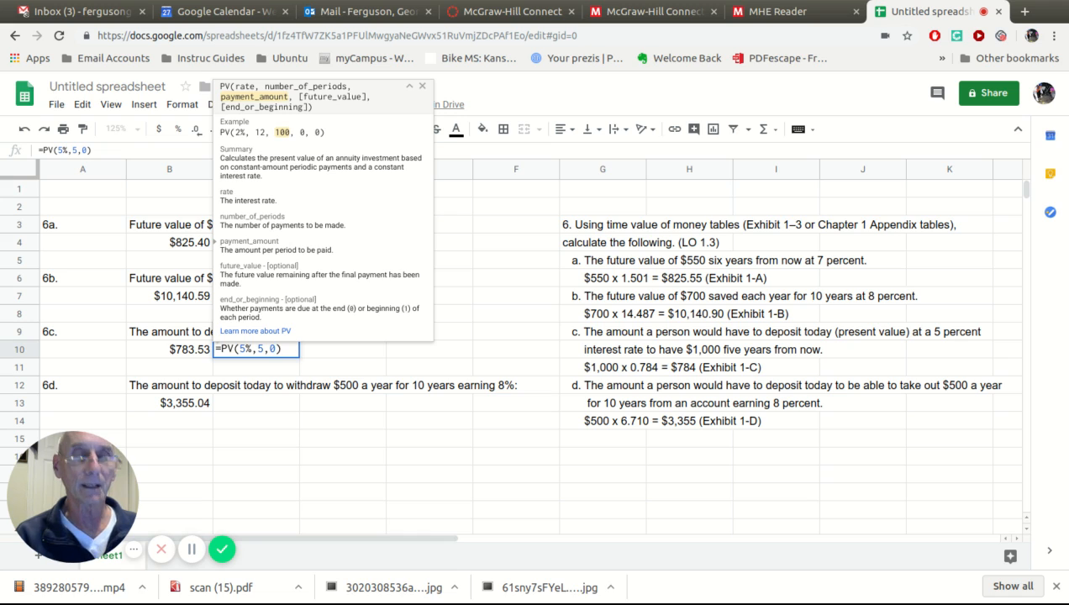
type(",")
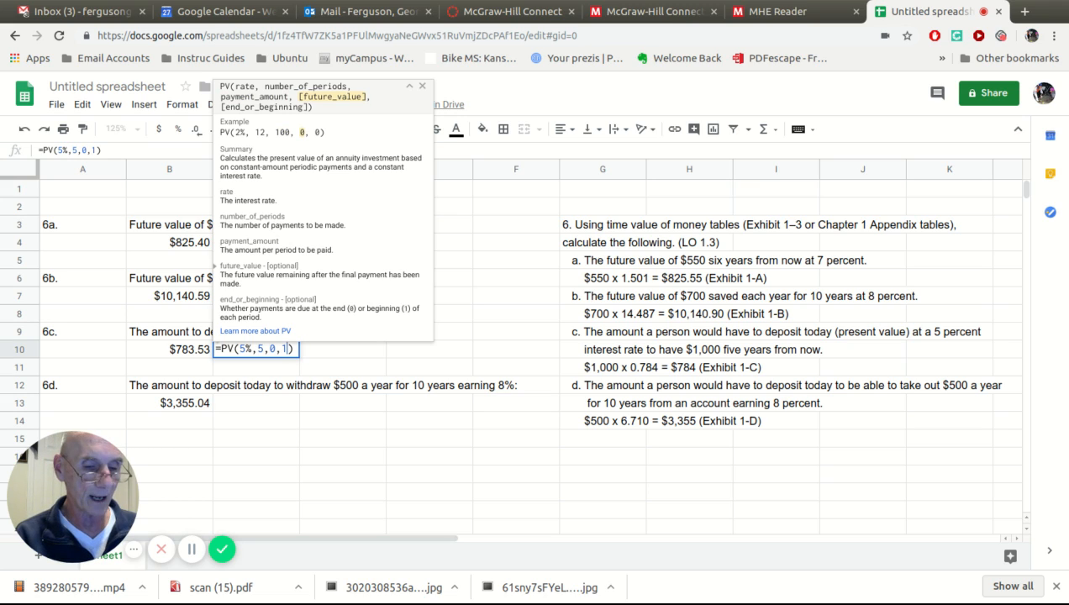
type("-")
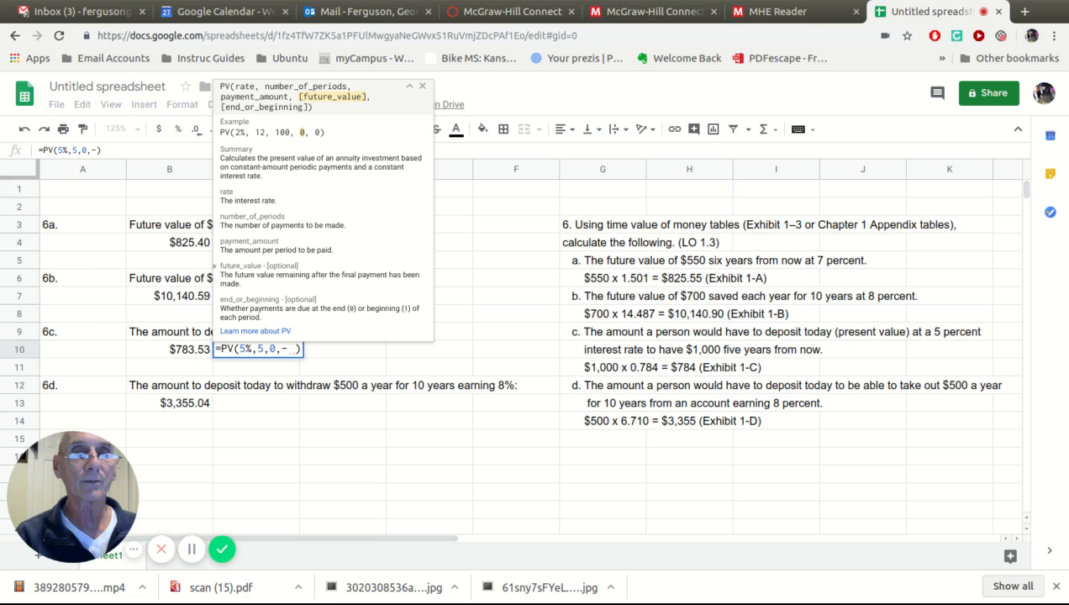
type("1000")
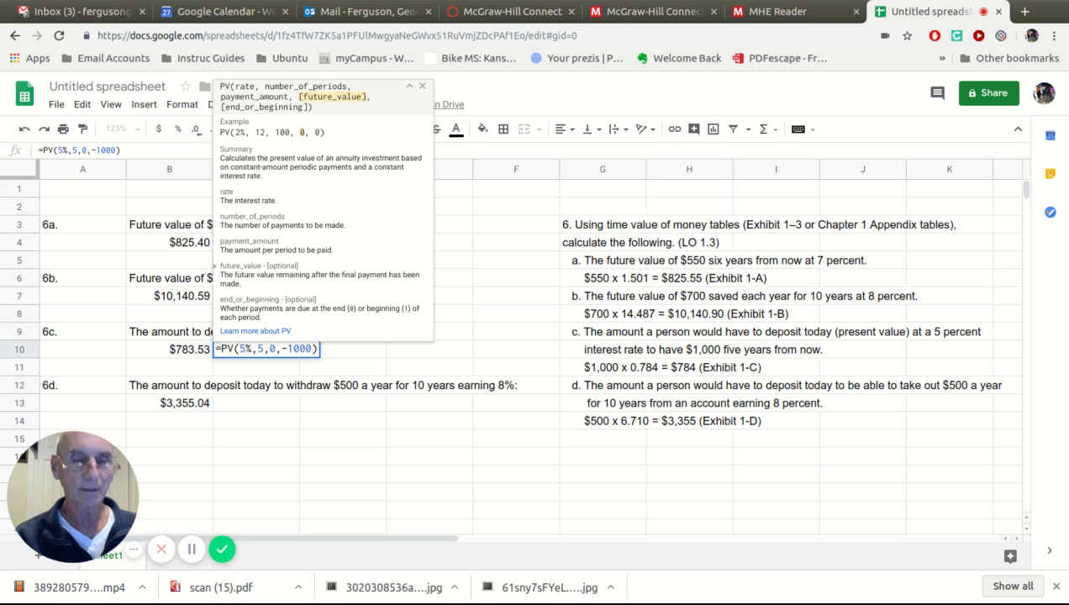
type(")")
key("Return")
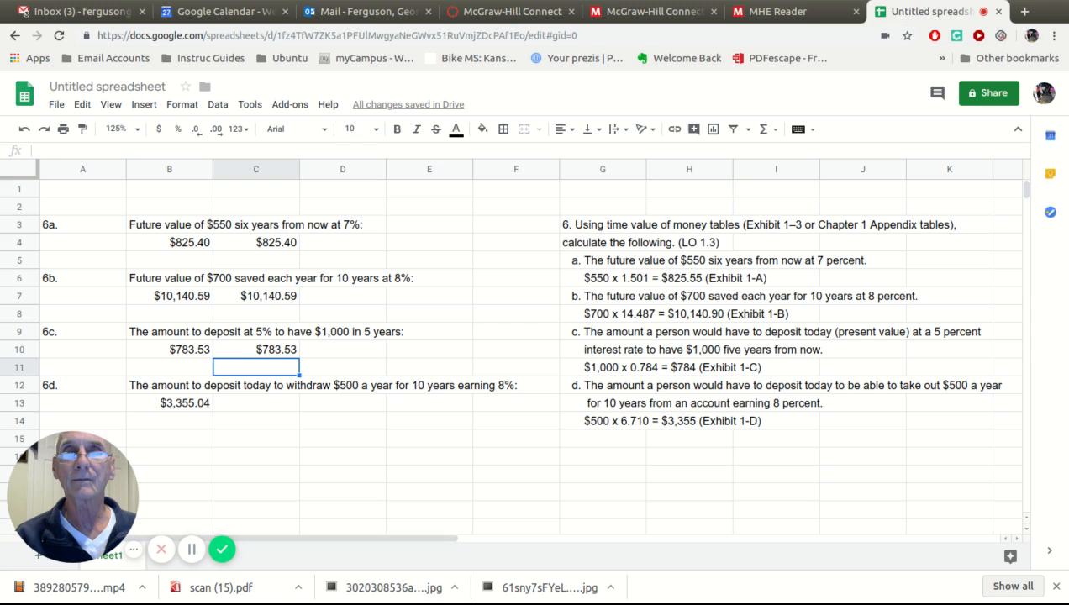
Insert the financial function PV into cell C13 for problem 6d
left_click(267, 405)
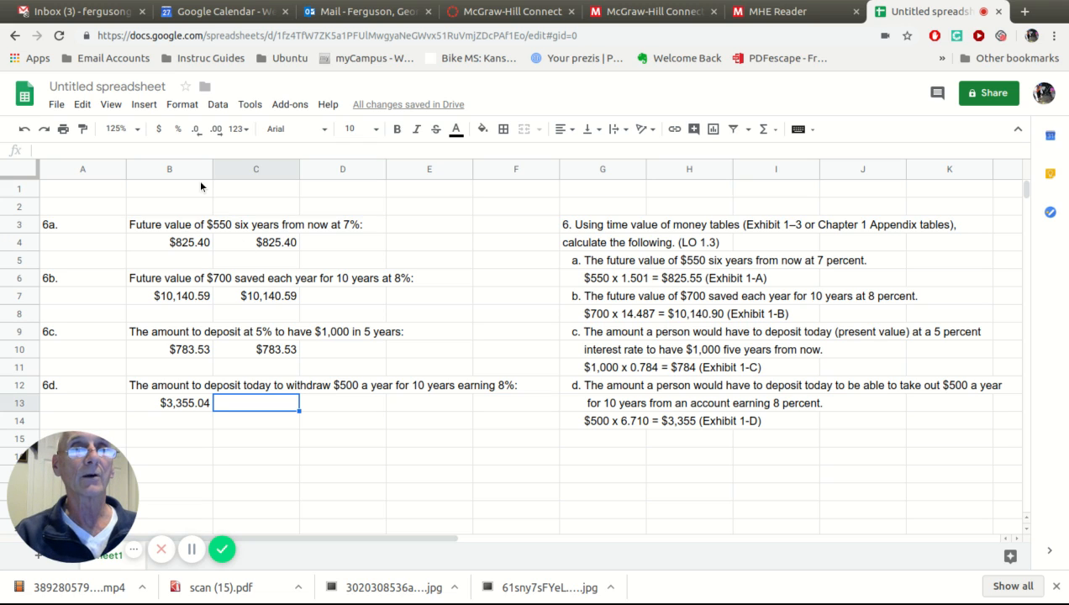
left_click(144, 104)
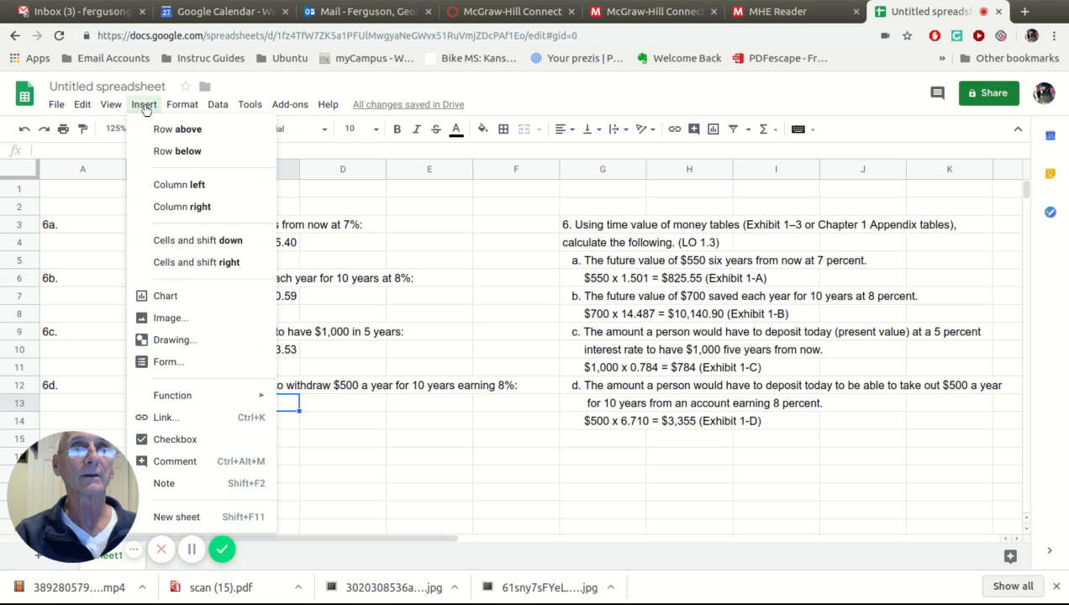
mouse_move(171, 399)
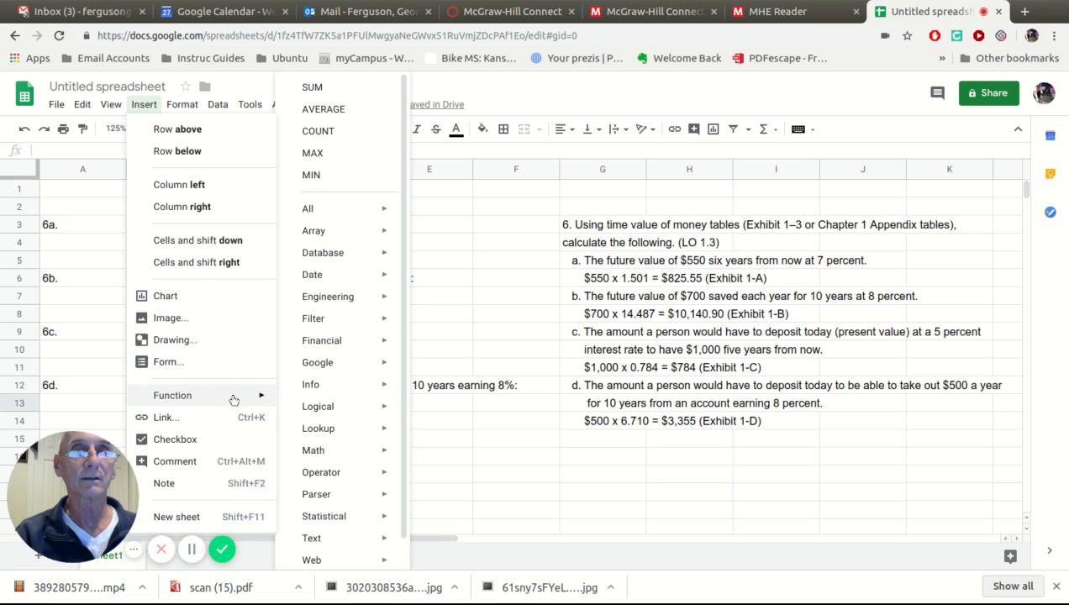
mouse_move(324, 343)
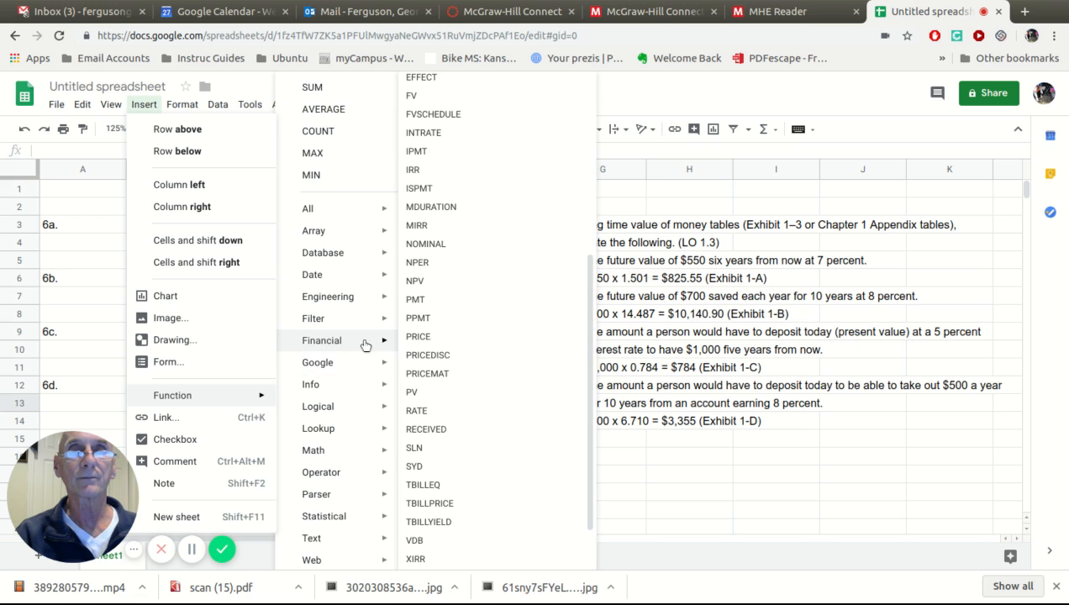
left_click(470, 395)
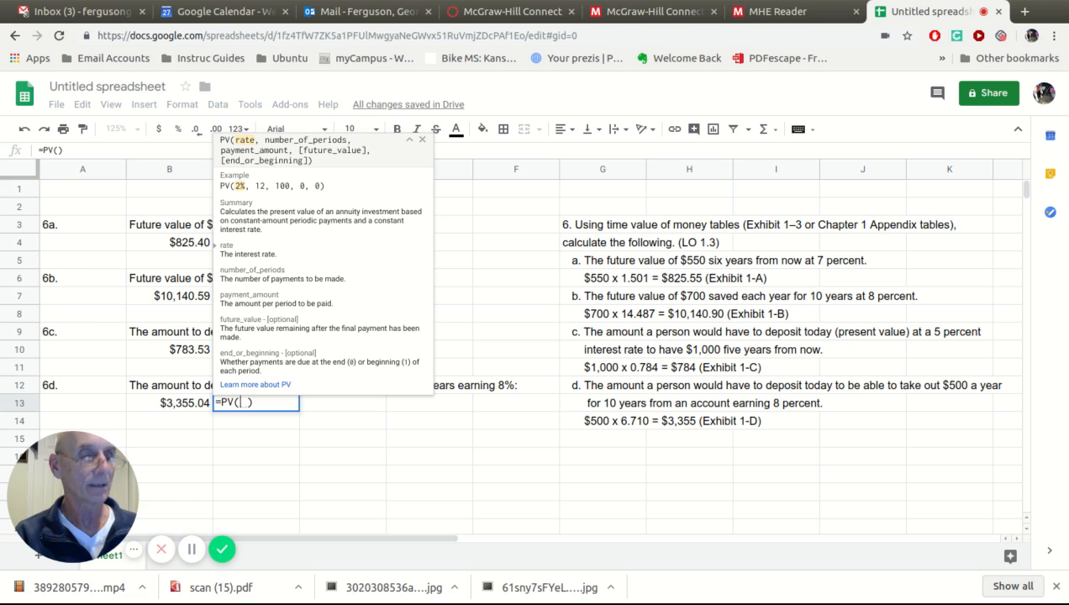
Complete the PV formula in cell C13 with rate 8%, 10 periods, payment amount -500 and future value 0
type("8")
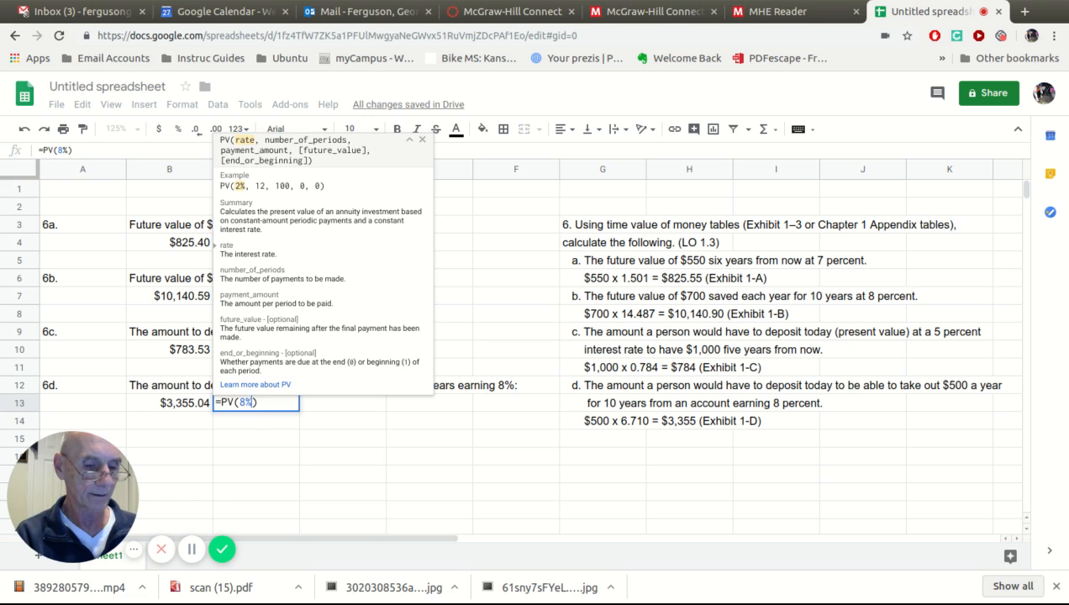
type("%,")
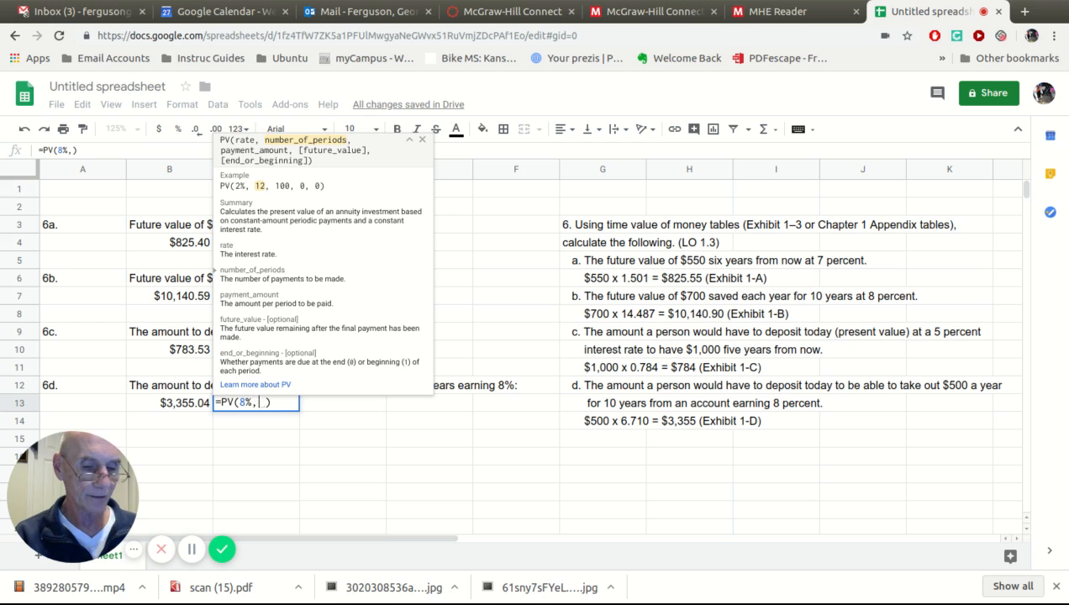
type("10,")
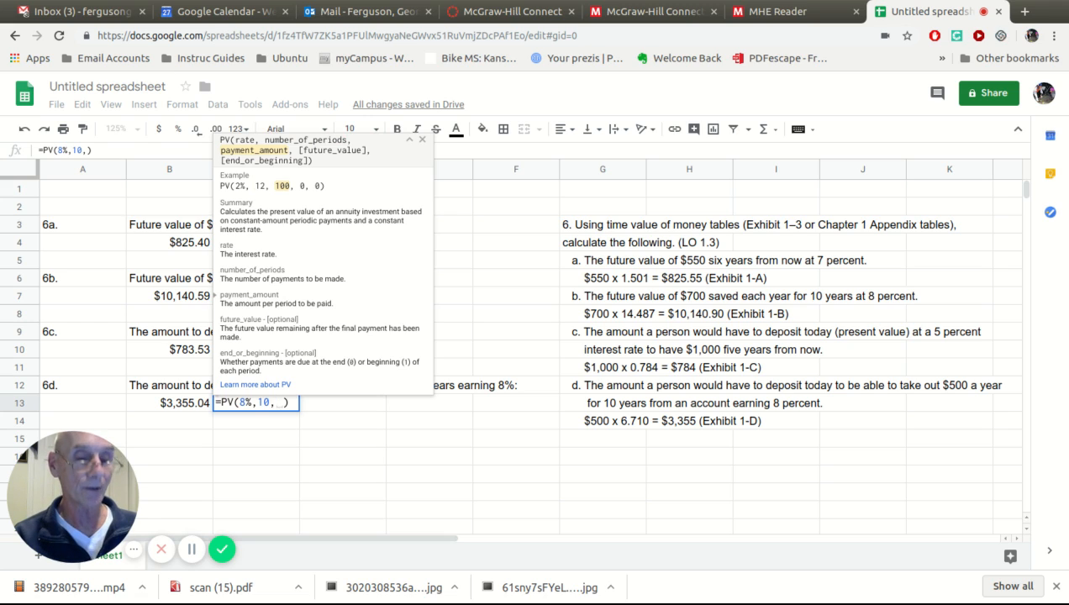
type("-500")
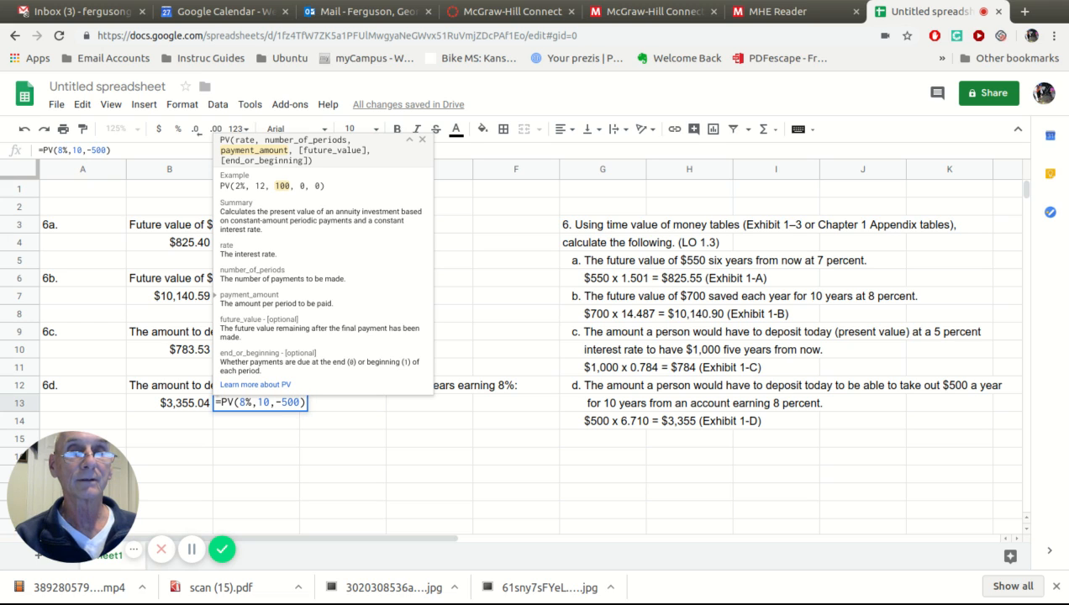
type(",")
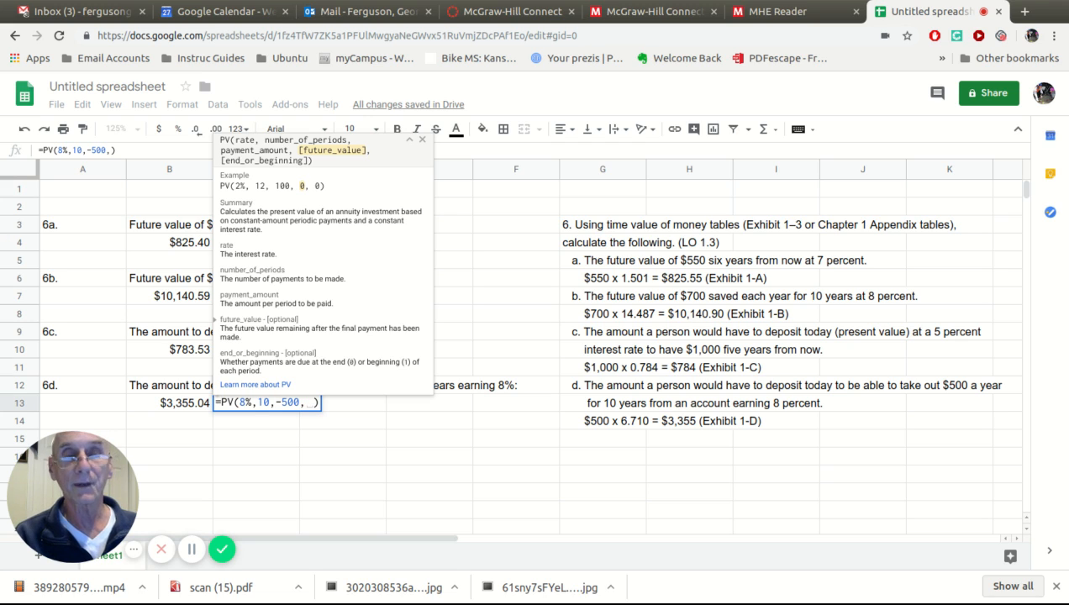
type("0")
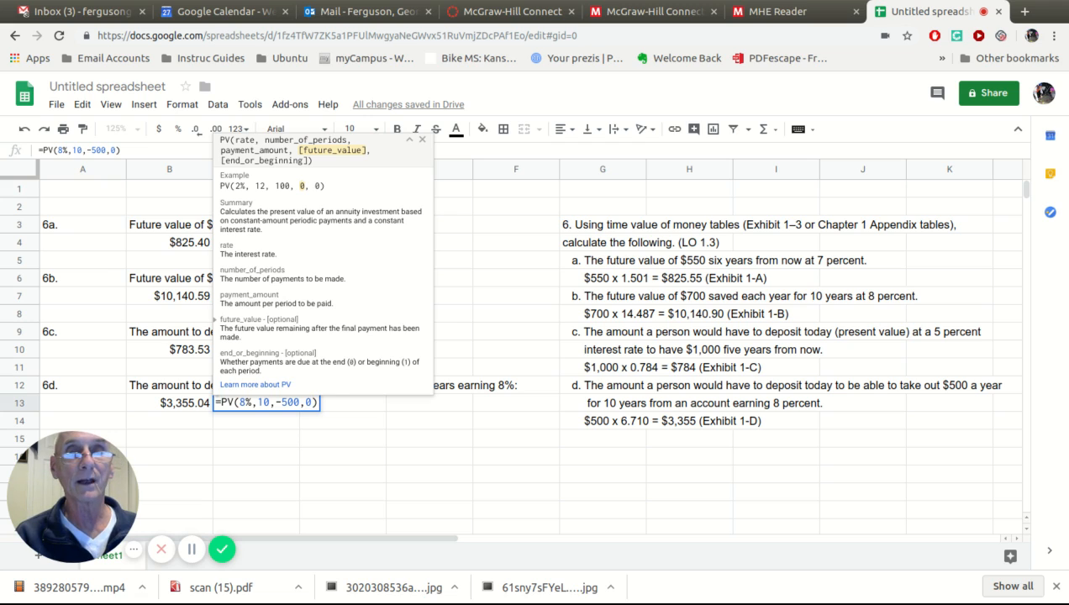
key("Return")
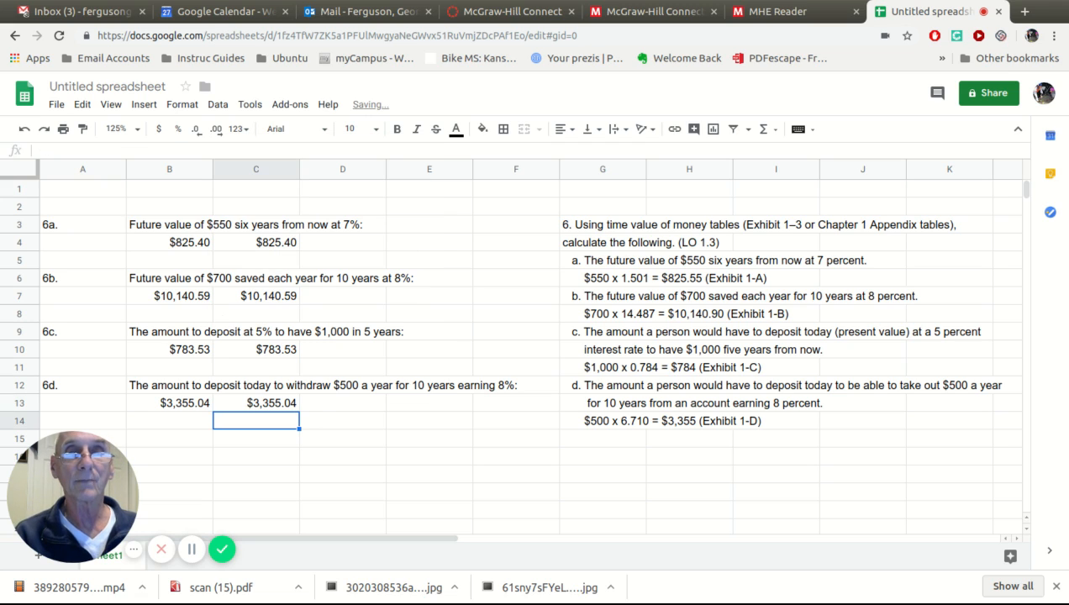